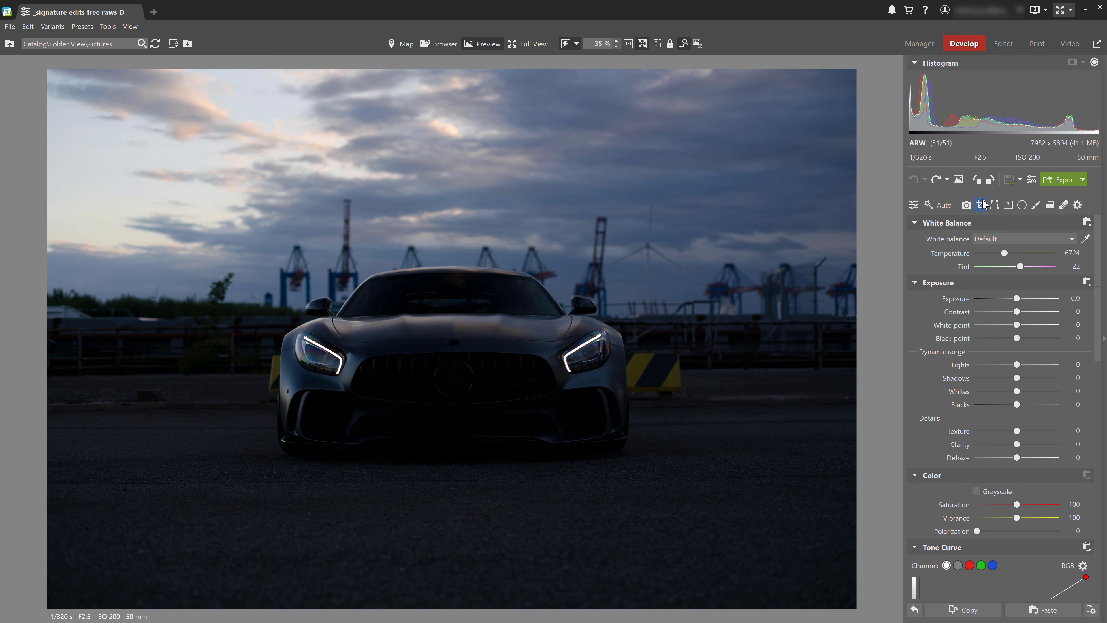
# Straighten the photo by 1.1° using a level line drawn across the car's front
pyautogui.click(994, 205)
pyautogui.moveTo(189, 400); pyautogui.dragTo(716, 396)
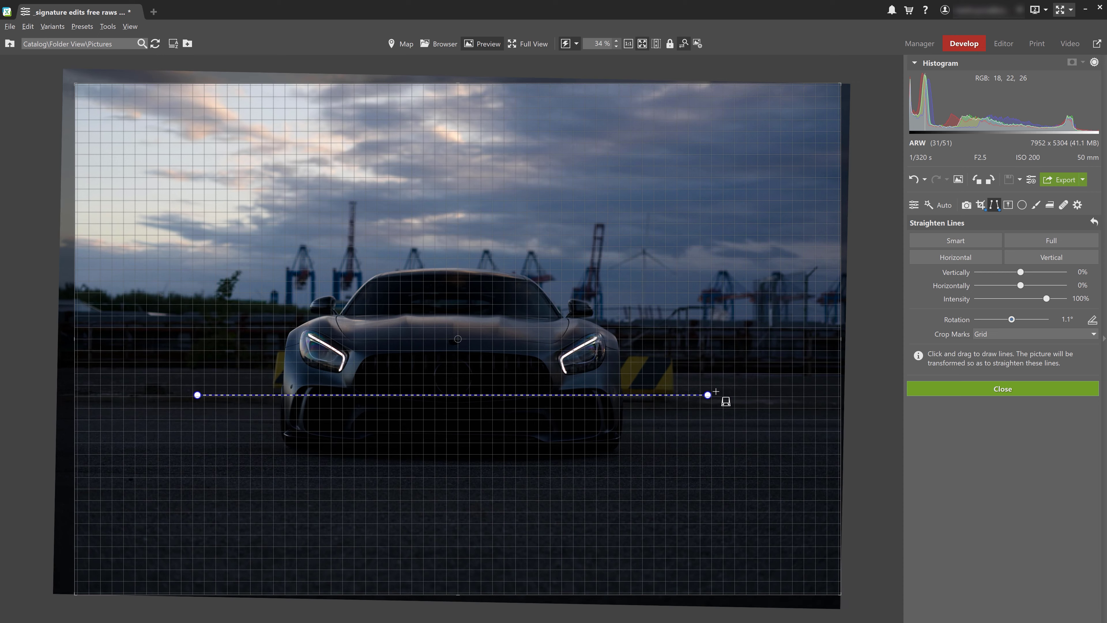
pyautogui.press('Return')
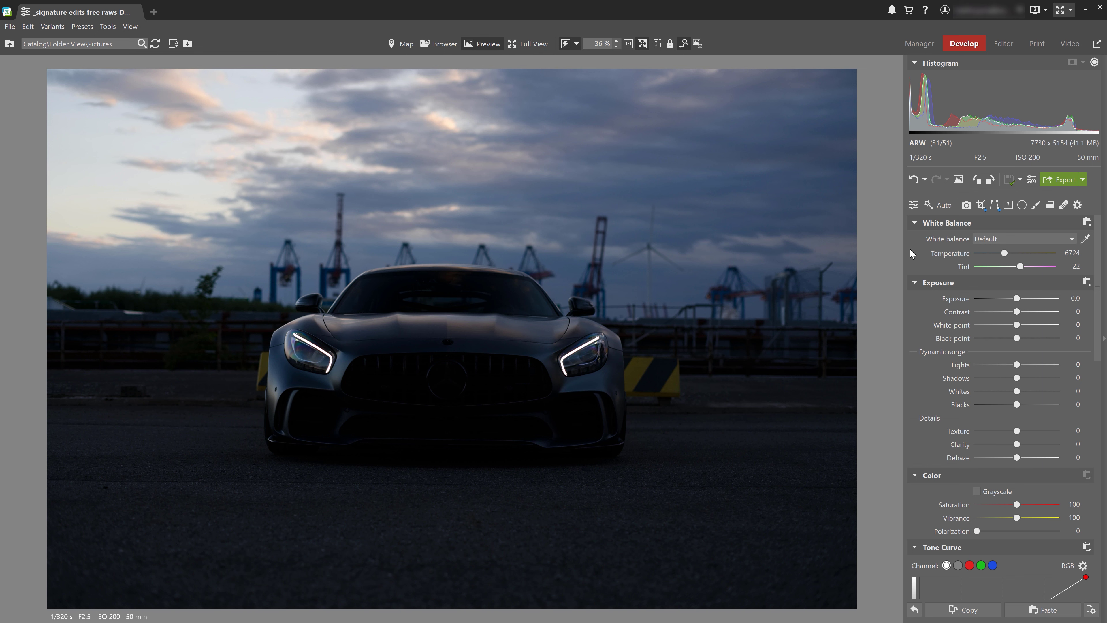
# Raise exposure to 1.8, contrast 20, shadows 36, lower blacks to -19, and warm temperature to 6800
pyautogui.moveTo(1017, 298); pyautogui.dragTo(1009, 404)
pyautogui.moveTo(1005, 253); pyautogui.dragTo(1005, 253)
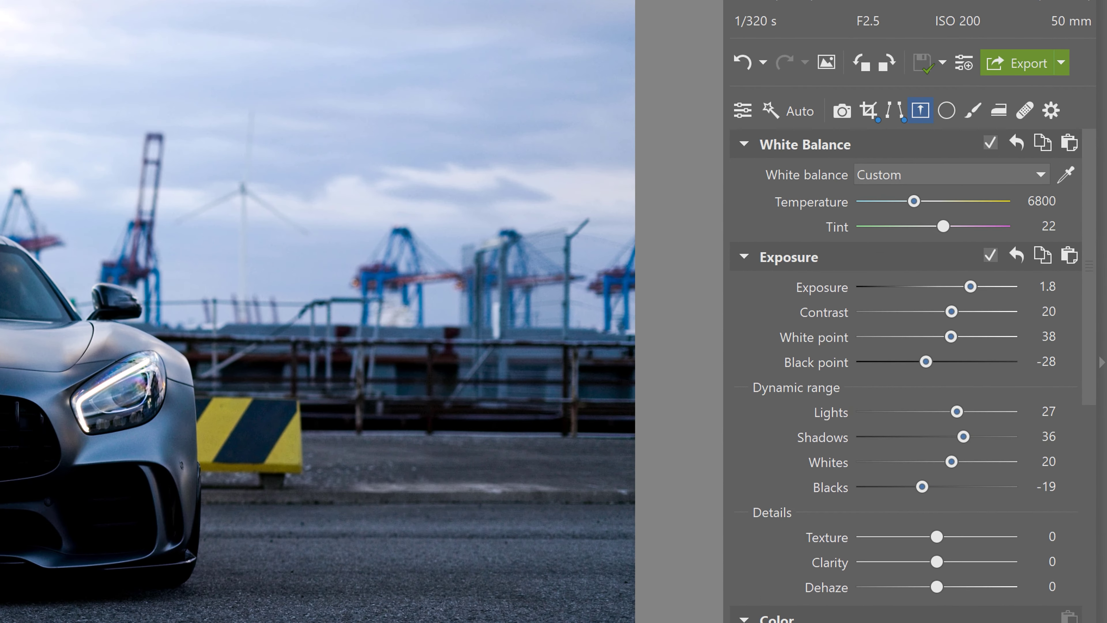
# Place a gradient filter over the sky with exposure -0.6 and contrast 19
pyautogui.click(920, 110)
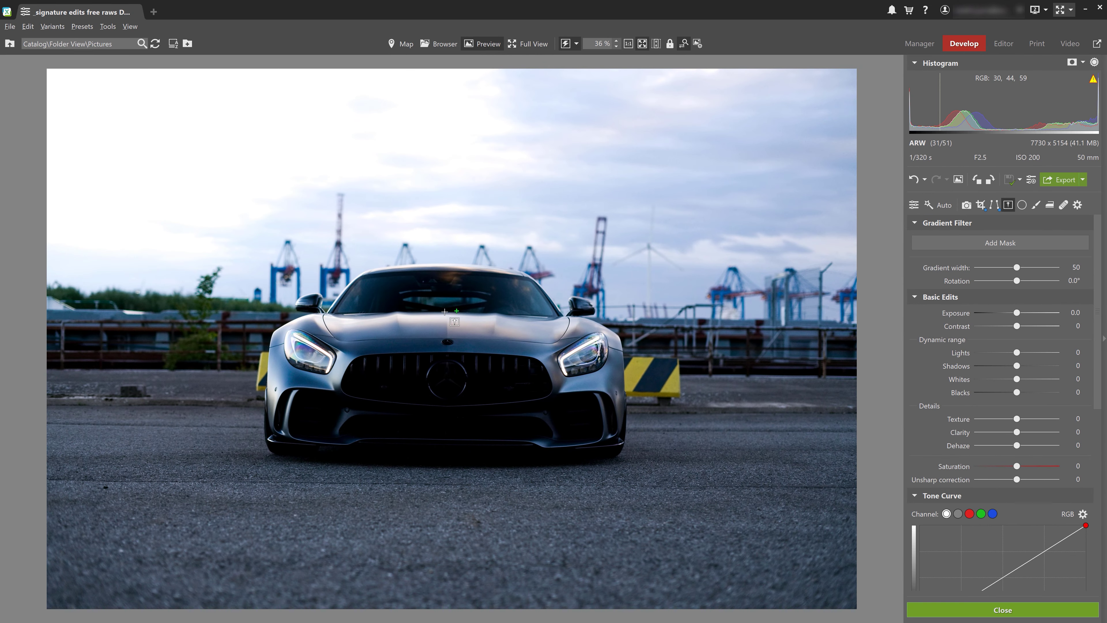
pyautogui.moveTo(445, 312); pyautogui.dragTo(445, 276)
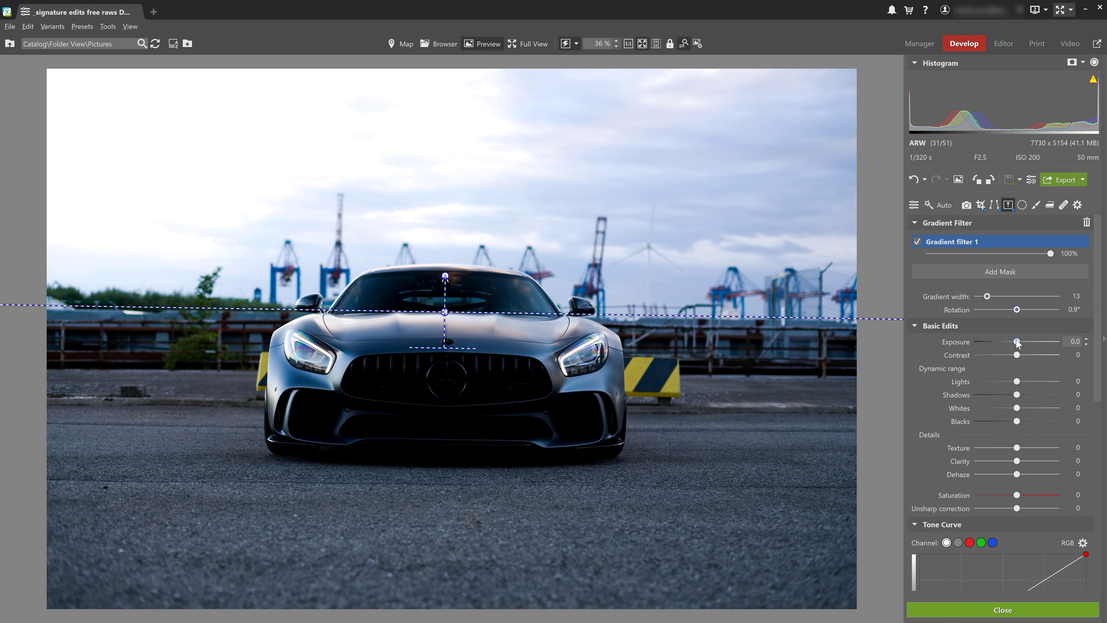
pyautogui.moveTo(1017, 342); pyautogui.dragTo(1026, 355)
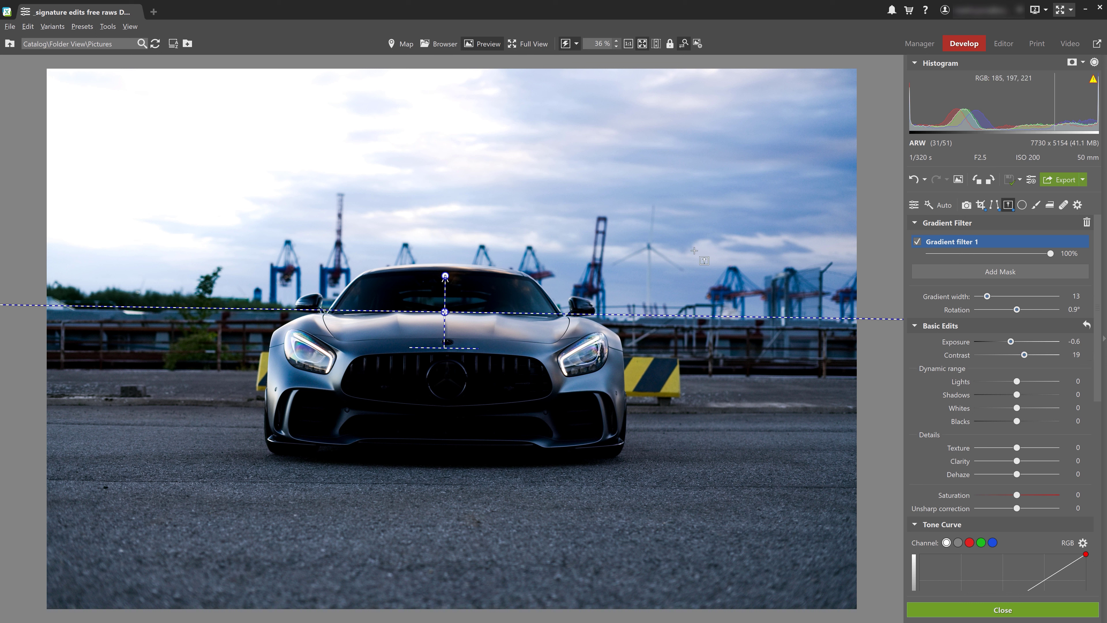
# Desaturate the sky's blue tones in Color Shift to saturation -42
pyautogui.scroll(-6, 957, 493)
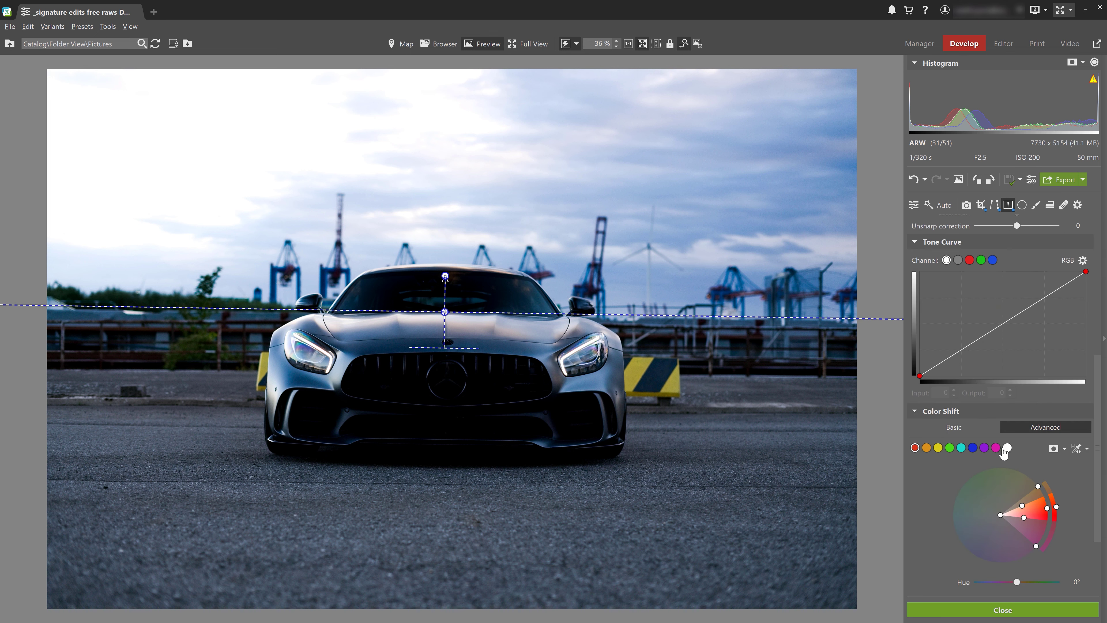
pyautogui.click(973, 449)
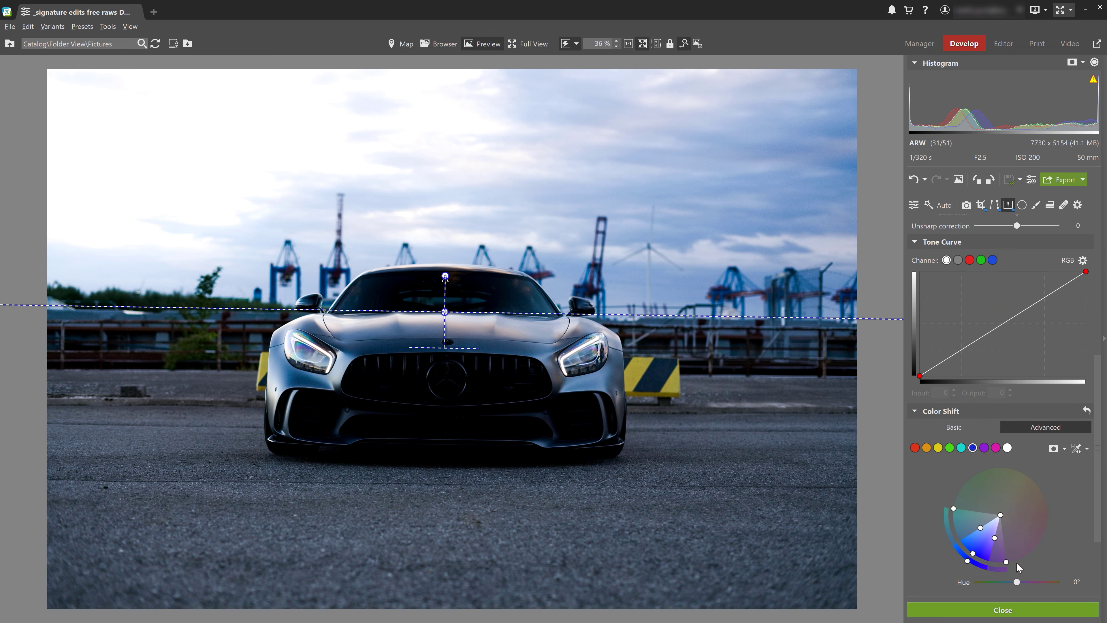
pyautogui.scroll(-3, 1018, 563)
pyautogui.moveTo(1019, 498); pyautogui.dragTo(999, 499)
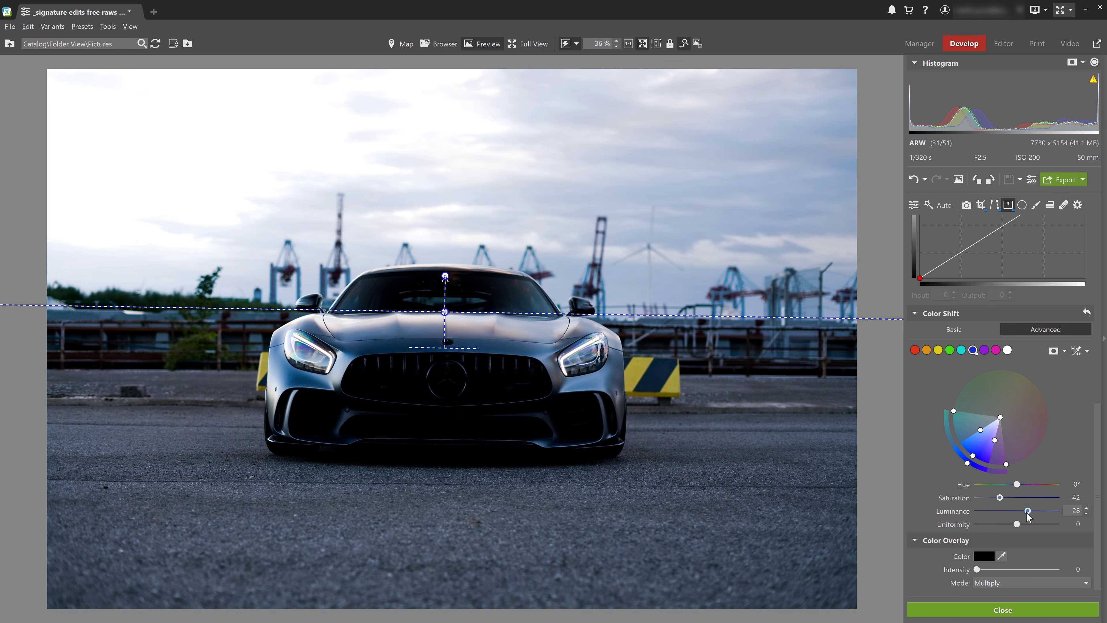
pyautogui.scroll(1, 881, 410)
pyautogui.scroll(-1, 882, 409)
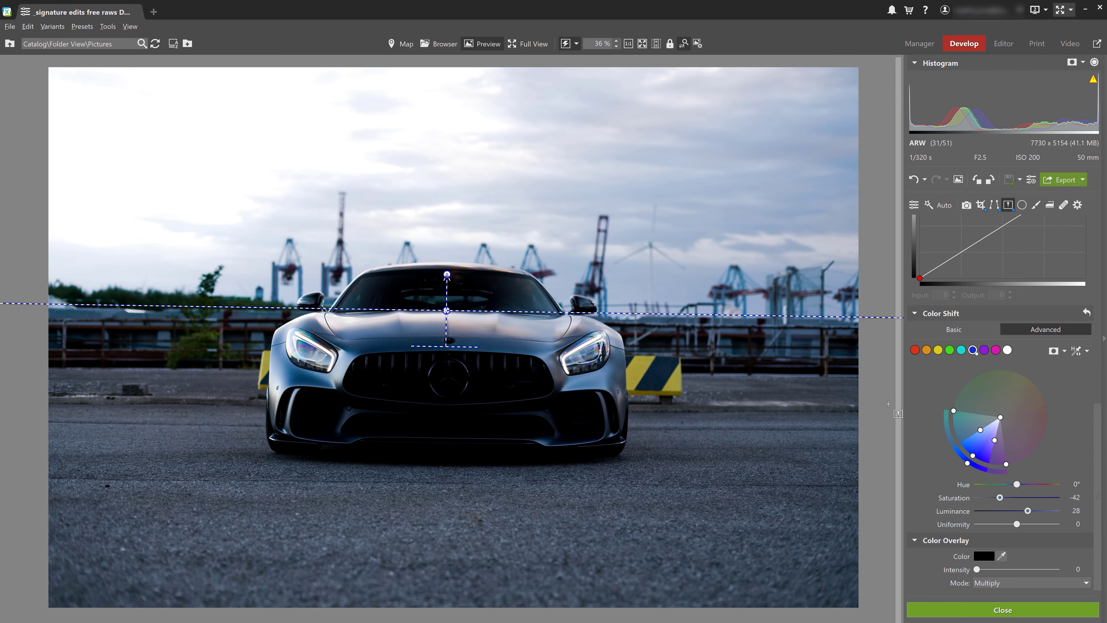
pyautogui.scroll(10, 916, 379)
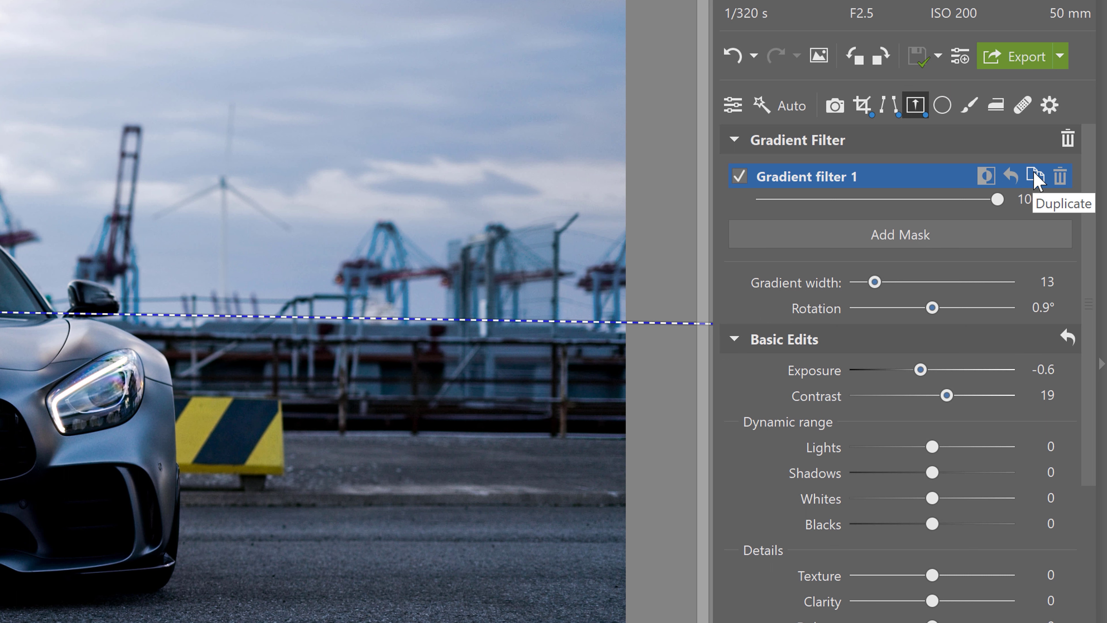
# Duplicate the sky gradient, invert and reset it, then set exposure 0.6 and shadows 16
pyautogui.click(1037, 177)
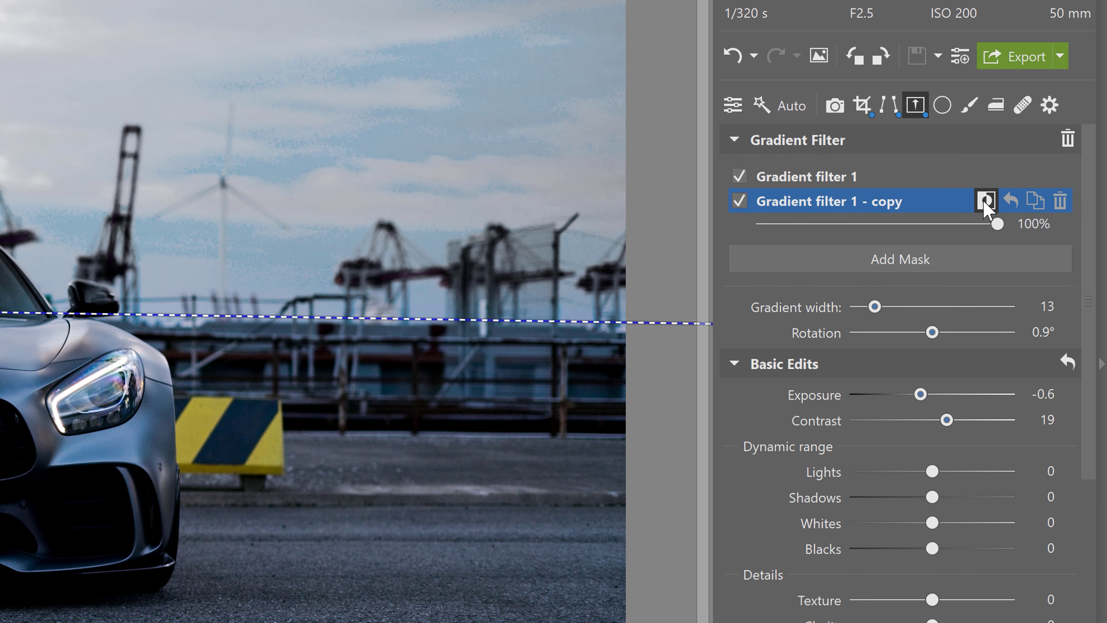
pyautogui.click(985, 204)
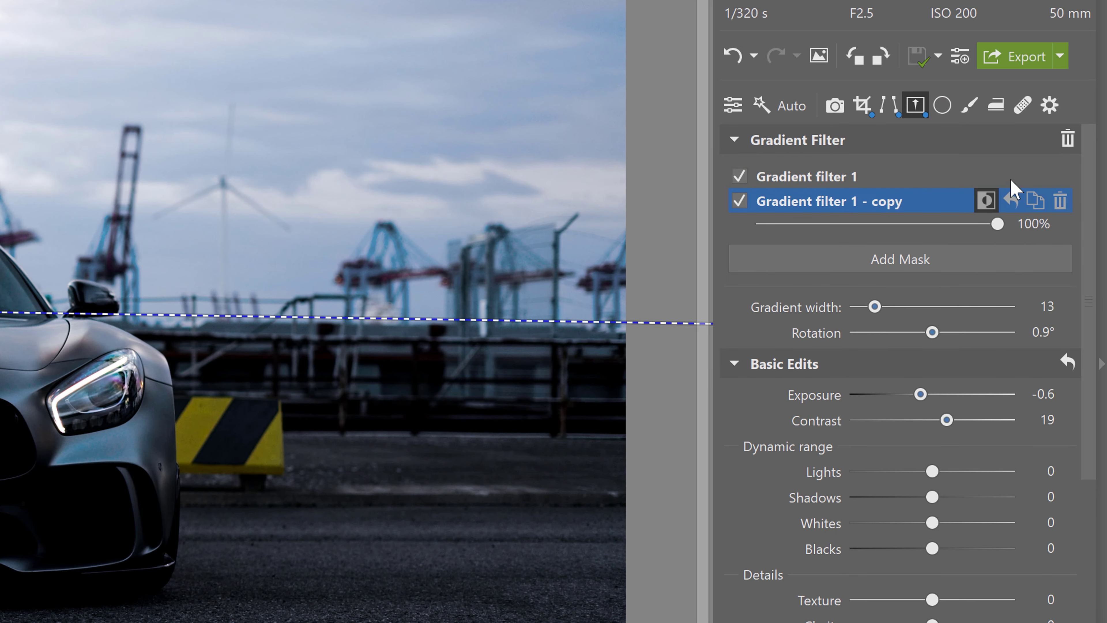
pyautogui.click(1010, 200)
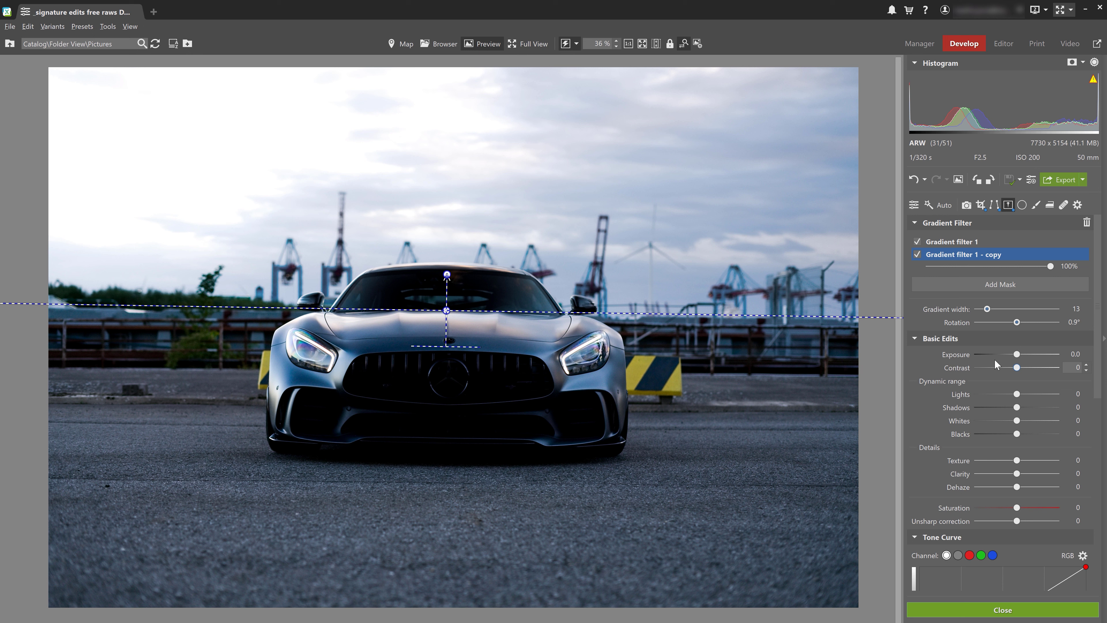
pyautogui.moveTo(1023, 356); pyautogui.dragTo(1025, 356)
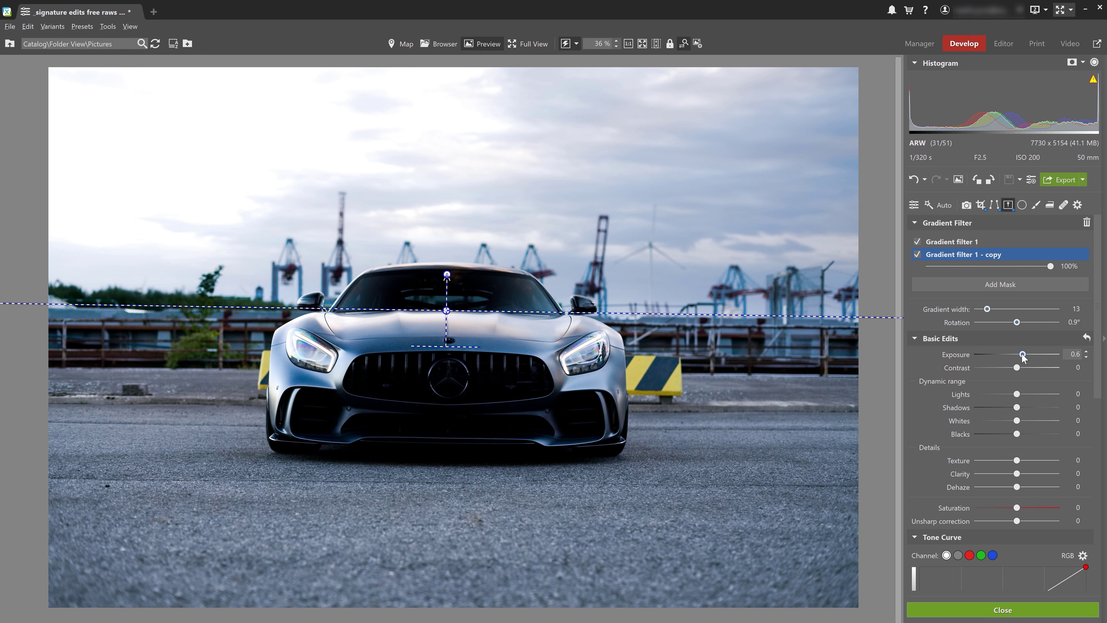
pyautogui.moveTo(1017, 408); pyautogui.dragTo(1024, 407)
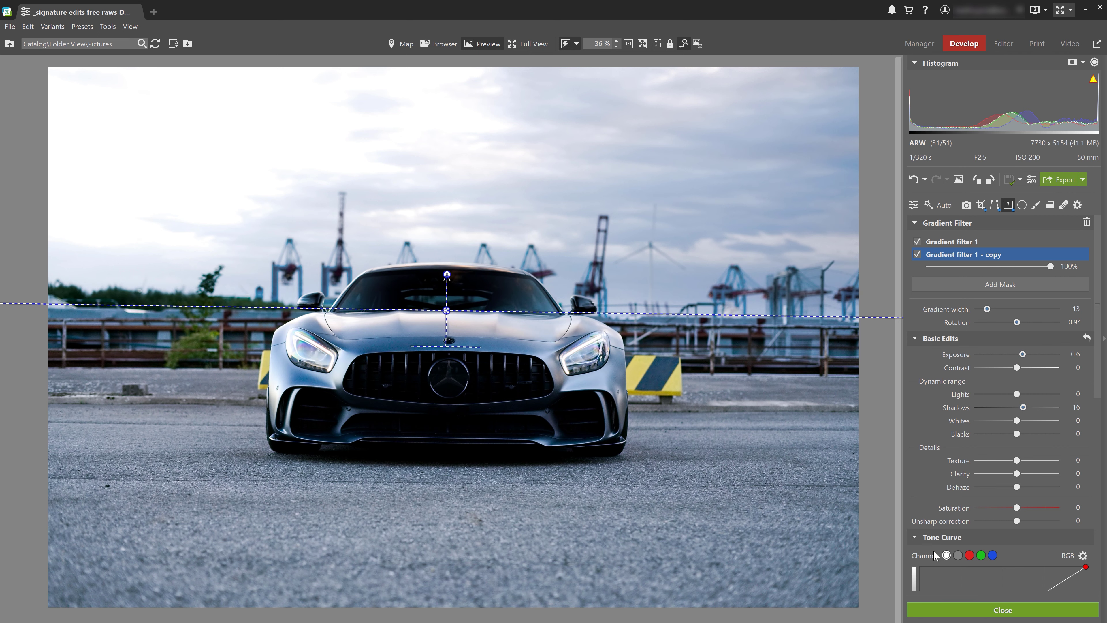
pyautogui.click(958, 611)
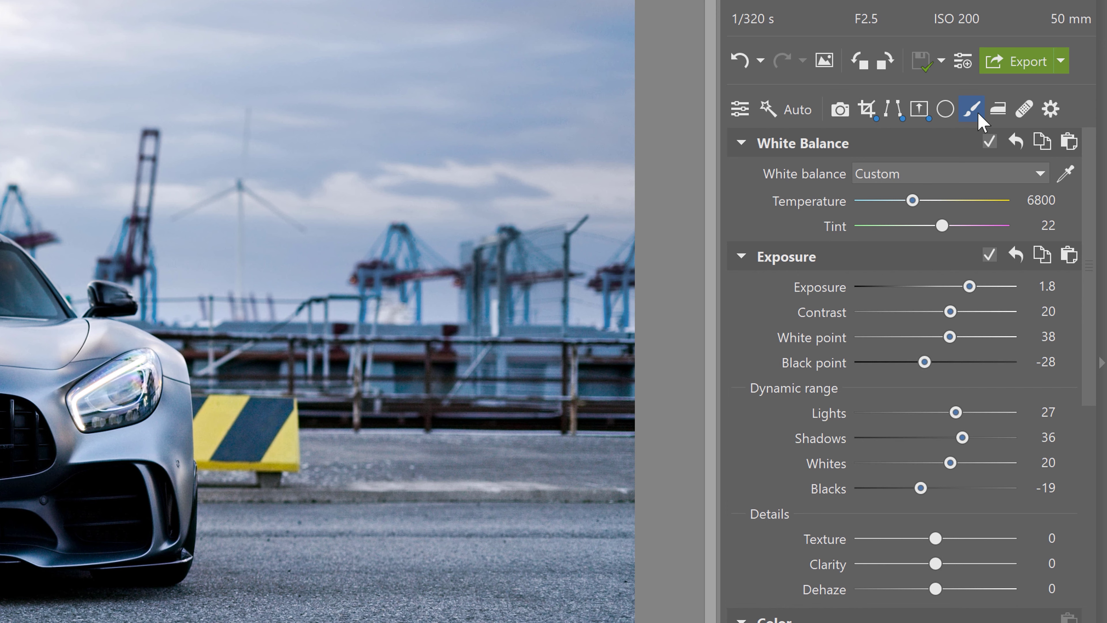
# With an enlarged Filter Brush, paint a mask over the left fender, headlight, hood and grille
pyautogui.click(973, 109)
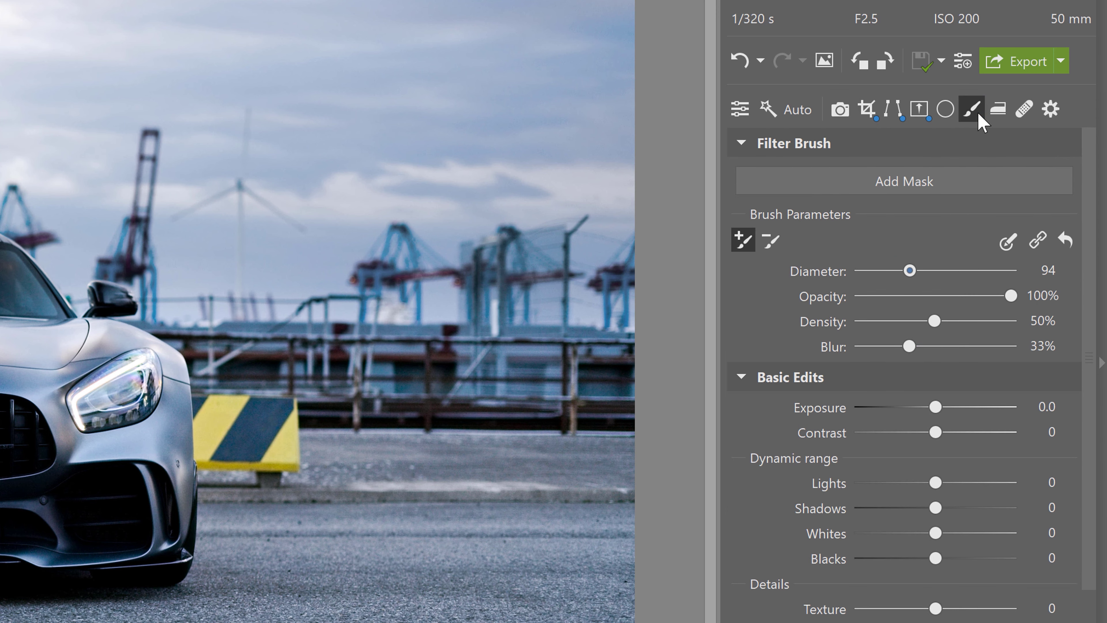
pyautogui.scroll(5, 368, 380)
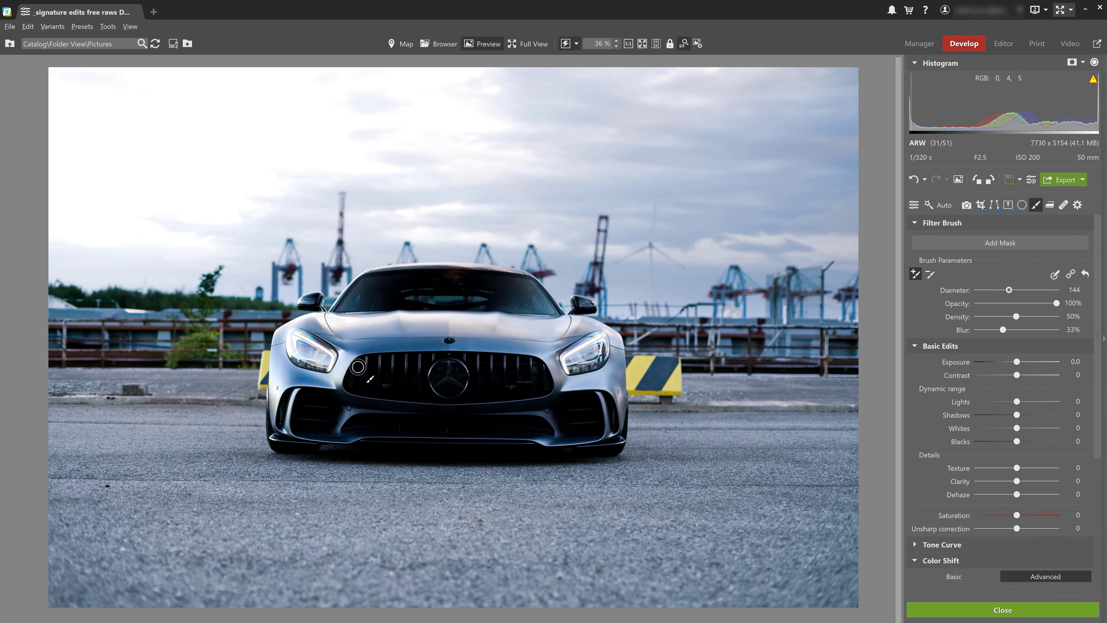
pyautogui.scroll(11, 370, 379)
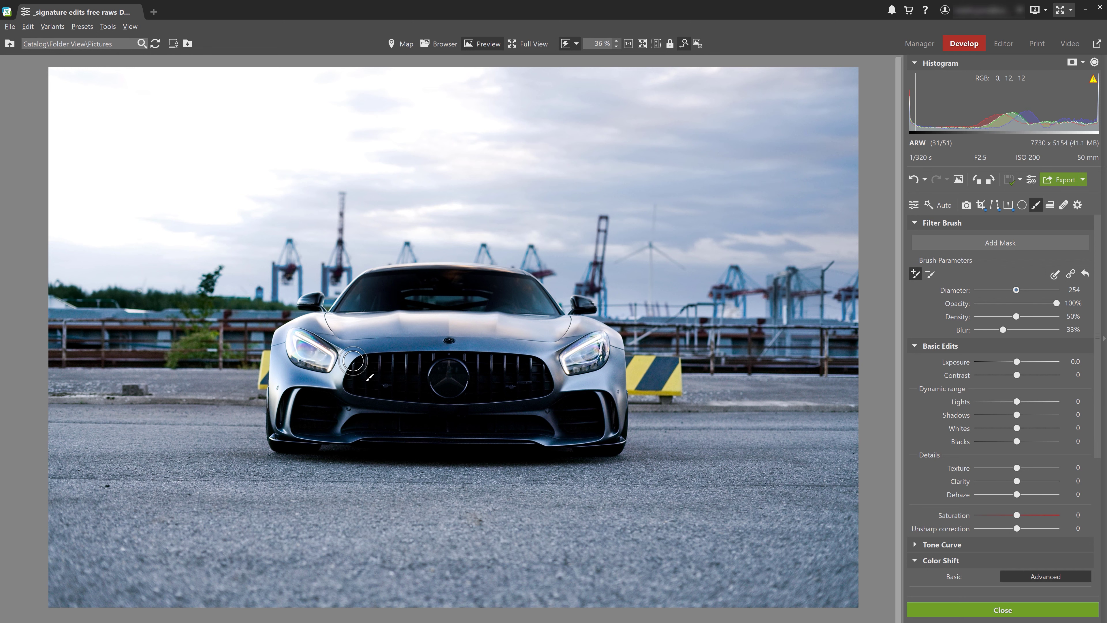
pyautogui.scroll(3, 292, 343)
pyautogui.moveTo(344, 301)
pyautogui.mouseDown()
pyautogui.moveTo(323, 301)
pyautogui.moveTo(268, 363)
pyautogui.moveTo(299, 490)
pyautogui.moveTo(804, 507)
pyautogui.moveTo(853, 337)
pyautogui.moveTo(618, 218)
pyautogui.moveTo(395, 247)
pyautogui.moveTo(305, 332)
pyautogui.mouseUp()
pyautogui.scroll(10, 445, 326)
pyautogui.moveTo(446, 327)
pyautogui.mouseDown()
pyautogui.moveTo(480, 292)
pyautogui.moveTo(702, 326)
pyautogui.moveTo(780, 436)
pyautogui.mouseUp()
# Erase stray mask along the roof and extend the mask over the side mirror and fender
pyautogui.press('alt')
pyautogui.scroll(5, 793, 209)
pyautogui.moveTo(626, 203)
pyautogui.mouseDown()
pyautogui.moveTo(593, 207)
pyautogui.moveTo(731, 229)
pyautogui.moveTo(254, 205)
pyautogui.moveTo(58, 233)
pyautogui.moveTo(280, 198)
pyautogui.mouseUp()
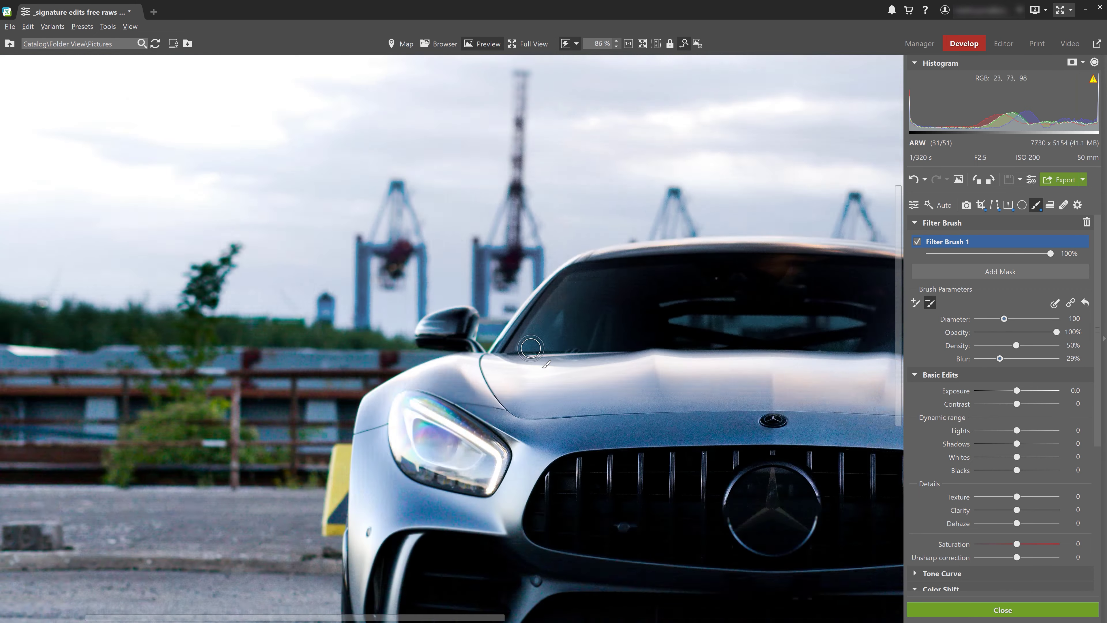
pyautogui.scroll(5, 436, 302)
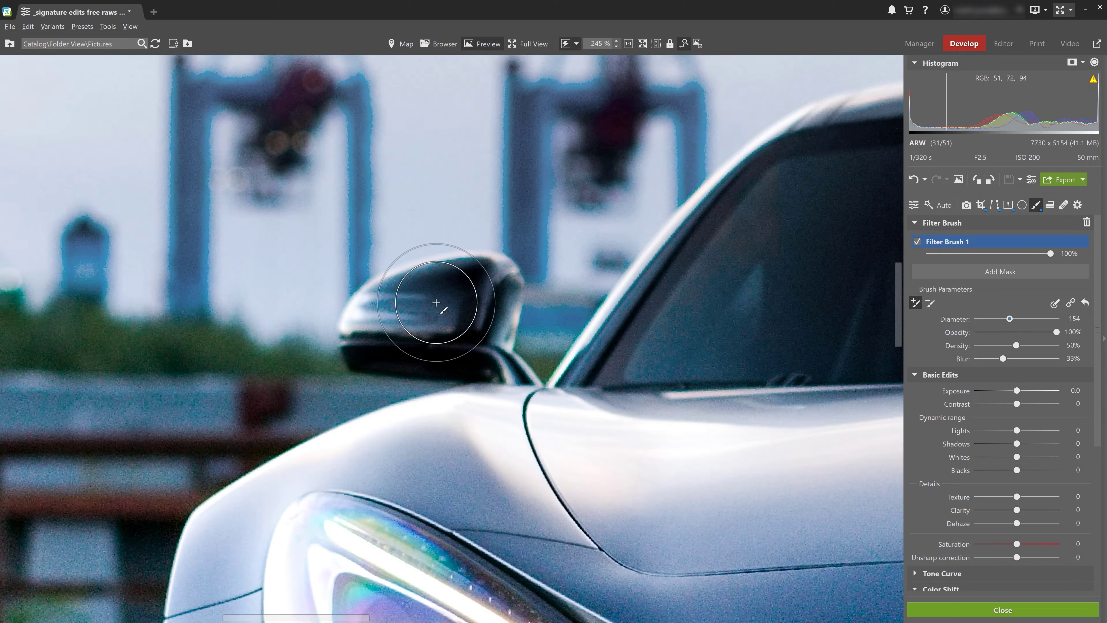
pyautogui.moveTo(436, 302)
pyautogui.mouseDown()
pyautogui.moveTo(499, 308)
pyautogui.moveTo(501, 367)
pyautogui.moveTo(365, 352)
pyautogui.moveTo(429, 281)
pyautogui.moveTo(468, 295)
pyautogui.moveTo(439, 418)
pyautogui.moveTo(274, 491)
pyautogui.moveTo(421, 421)
pyautogui.moveTo(324, 459)
pyautogui.moveTo(196, 546)
pyautogui.mouseUp()
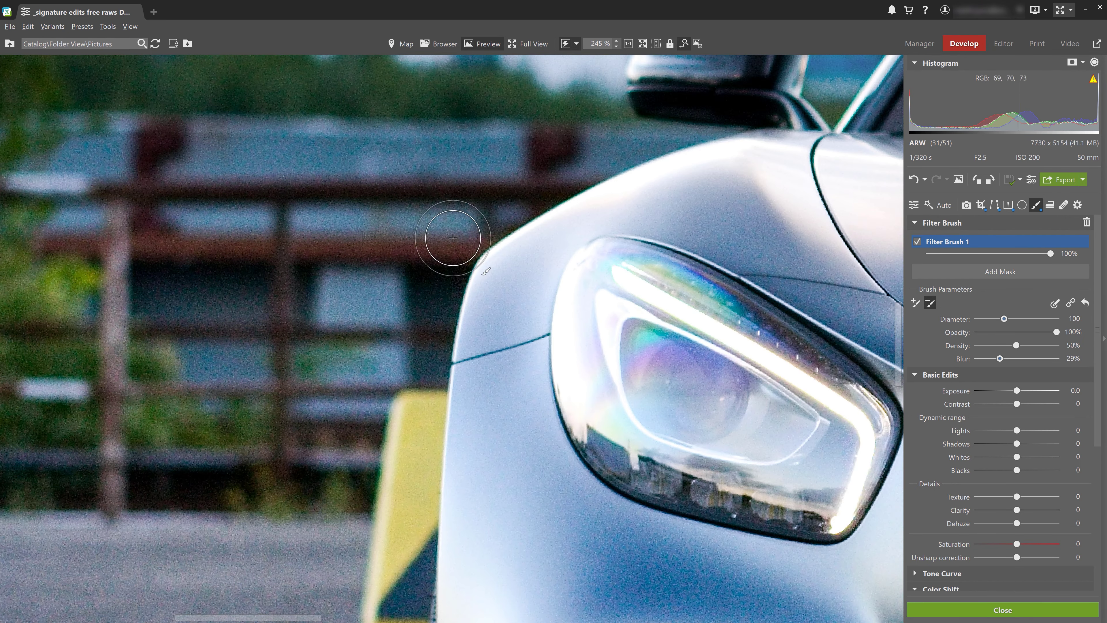
pyautogui.click(930, 302)
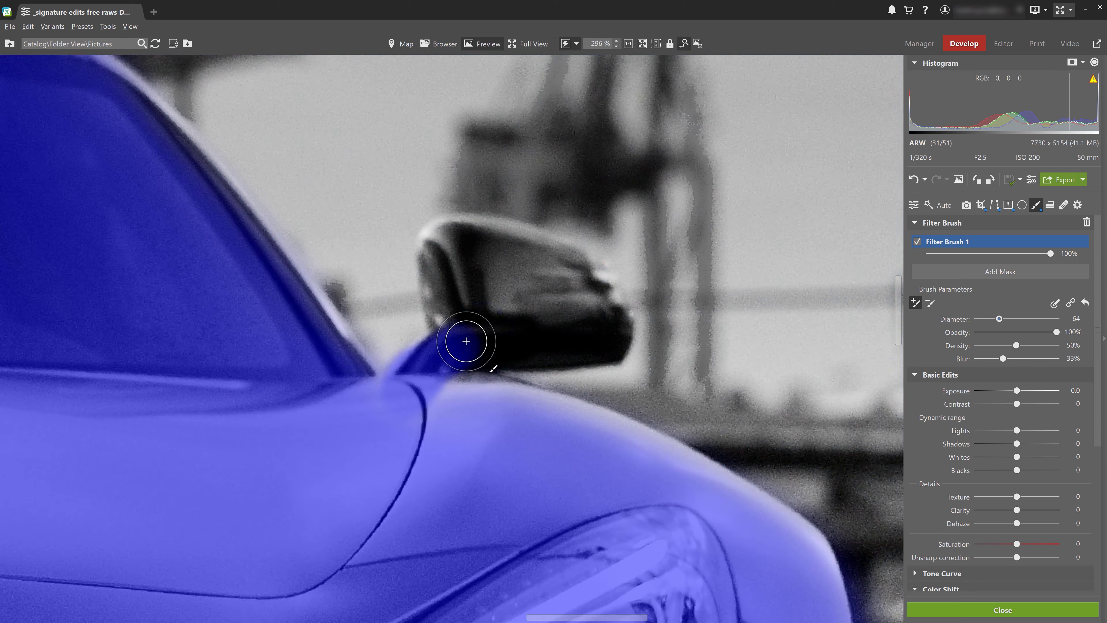
pyautogui.moveTo(470, 339)
pyautogui.mouseDown()
pyautogui.moveTo(770, 537)
pyautogui.moveTo(427, 429)
pyautogui.moveTo(341, 352)
pyautogui.moveTo(454, 335)
pyautogui.moveTo(517, 244)
pyautogui.moveTo(501, 346)
pyautogui.moveTo(592, 326)
pyautogui.moveTo(108, 92)
pyautogui.mouseUp()
pyautogui.scroll(-5, 501, 349)
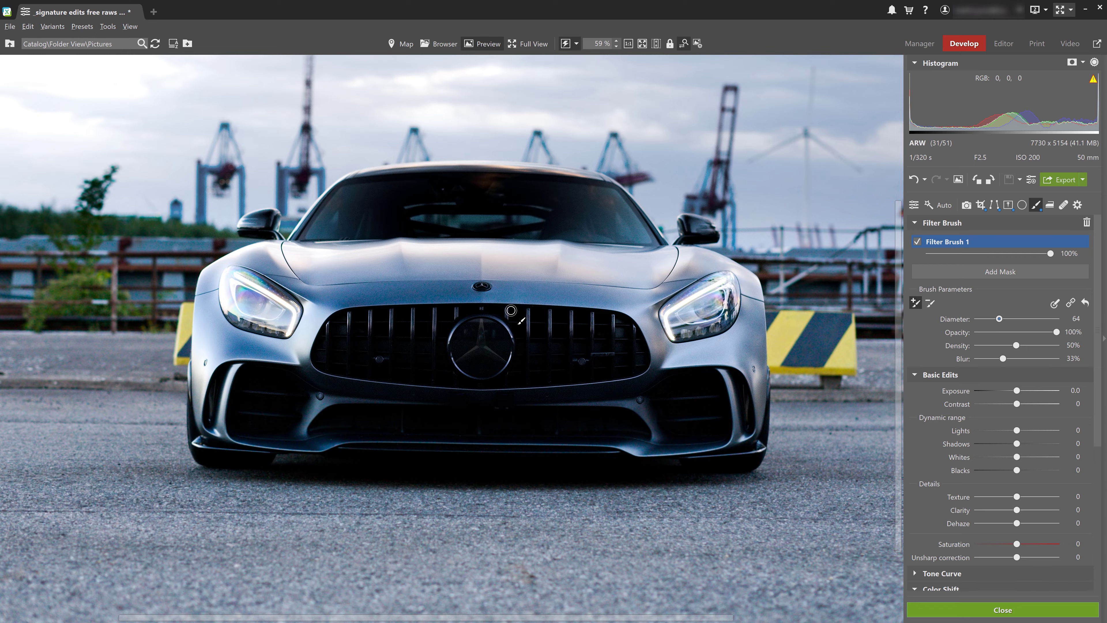
pyautogui.scroll(-2, 509, 310)
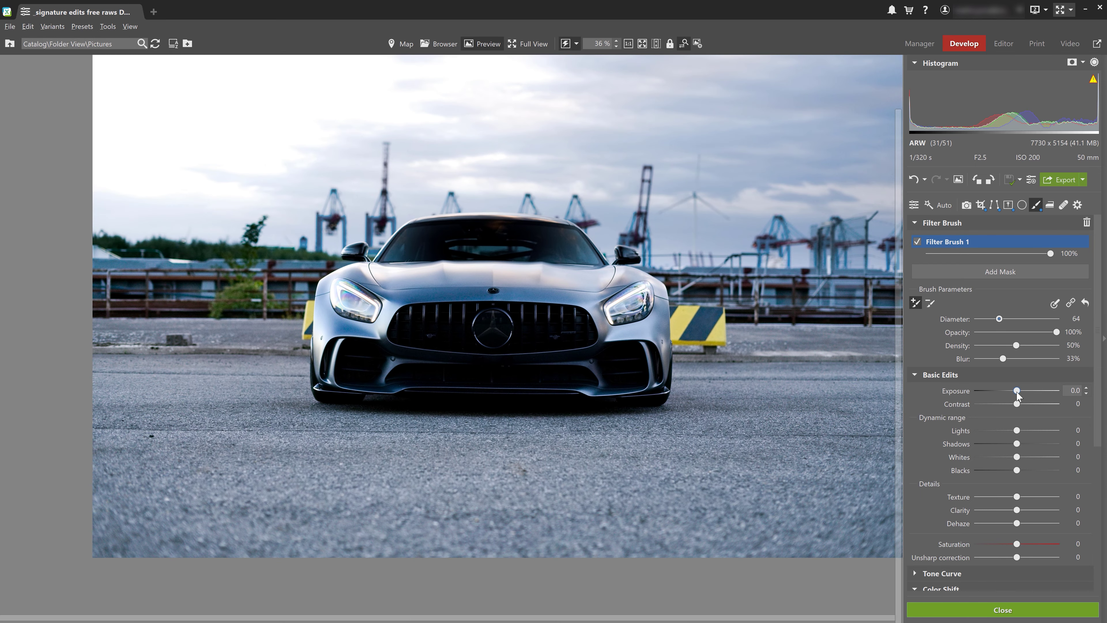
# Set the car brush to exposure 0.7, shadows -26, whites -41, clarity 31, texture -34, comparing before/after
pyautogui.moveTo(1018, 390); pyautogui.dragTo(1024, 390)
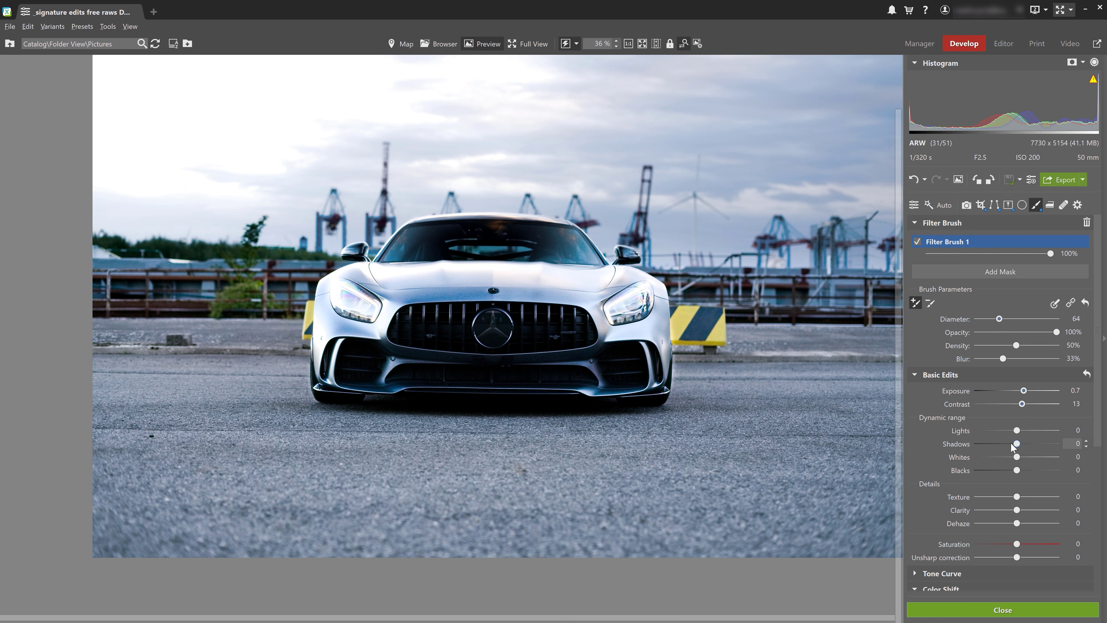
pyautogui.moveTo(1012, 444); pyautogui.dragTo(1009, 443)
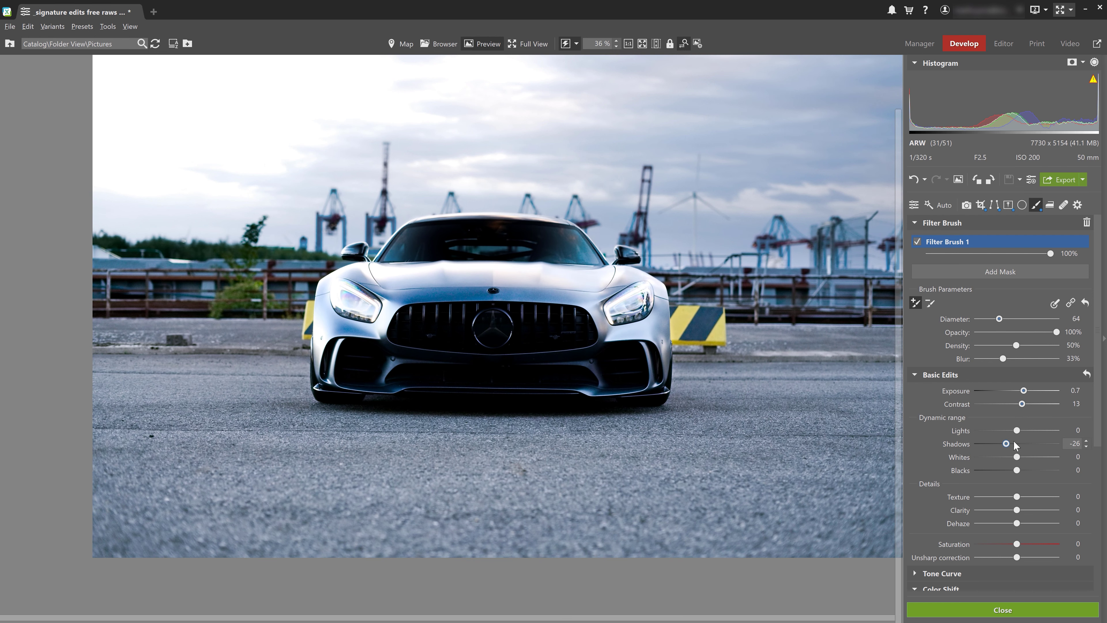
pyautogui.moveTo(1023, 432); pyautogui.dragTo(1009, 471)
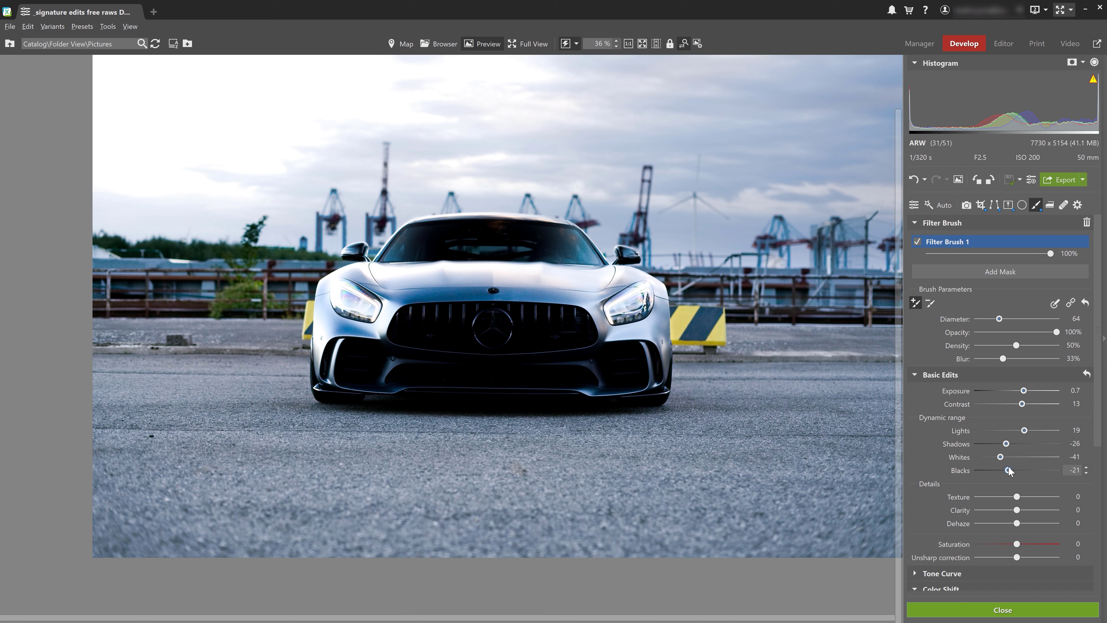
pyautogui.click(917, 242)
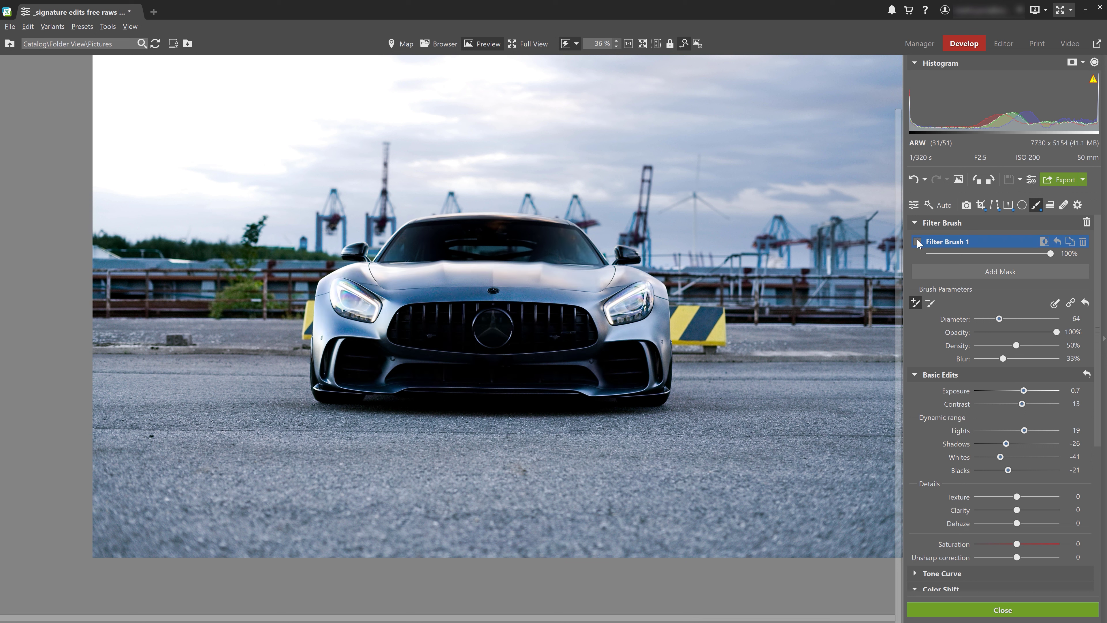
pyautogui.click(917, 242)
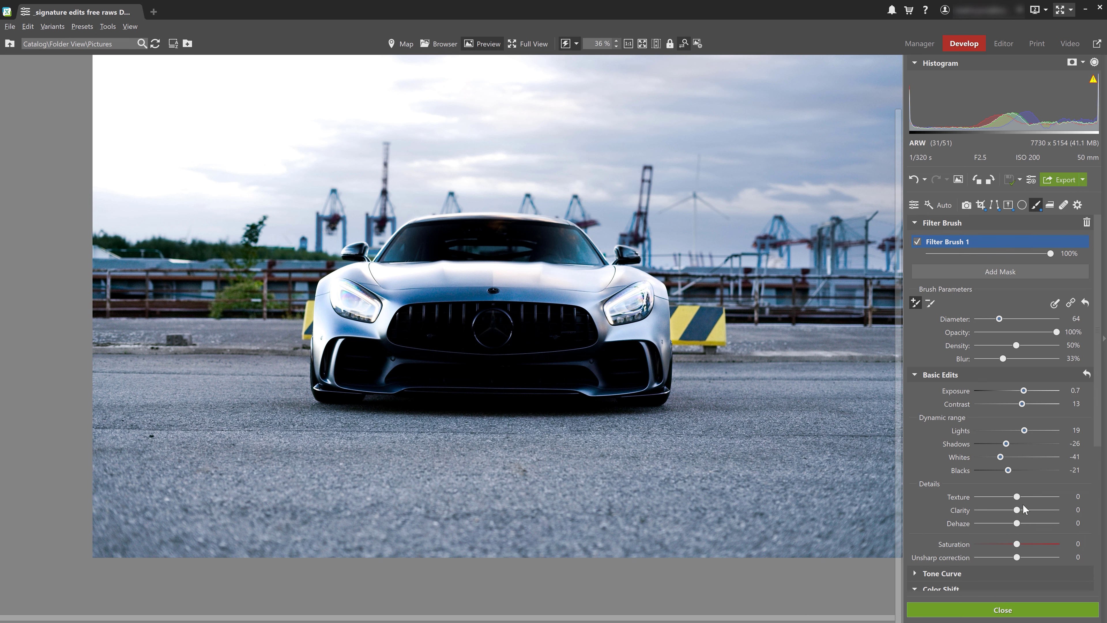
pyautogui.moveTo(1017, 510); pyautogui.dragTo(1029, 510)
pyautogui.moveTo(1012, 497); pyautogui.dragTo(1006, 496)
pyautogui.click(916, 242)
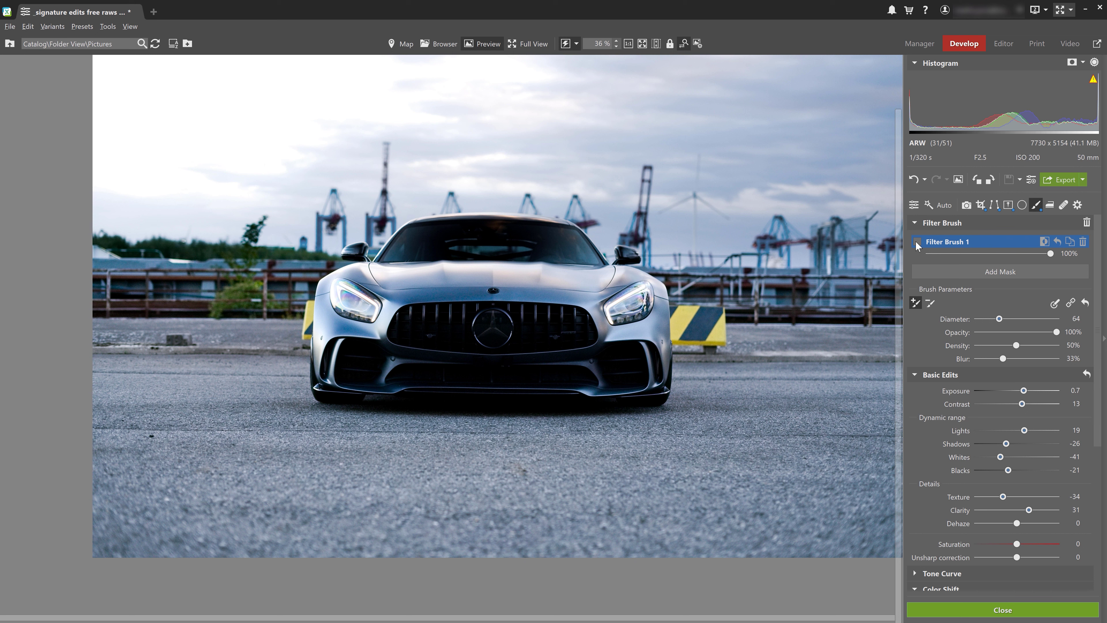
pyautogui.click(917, 242)
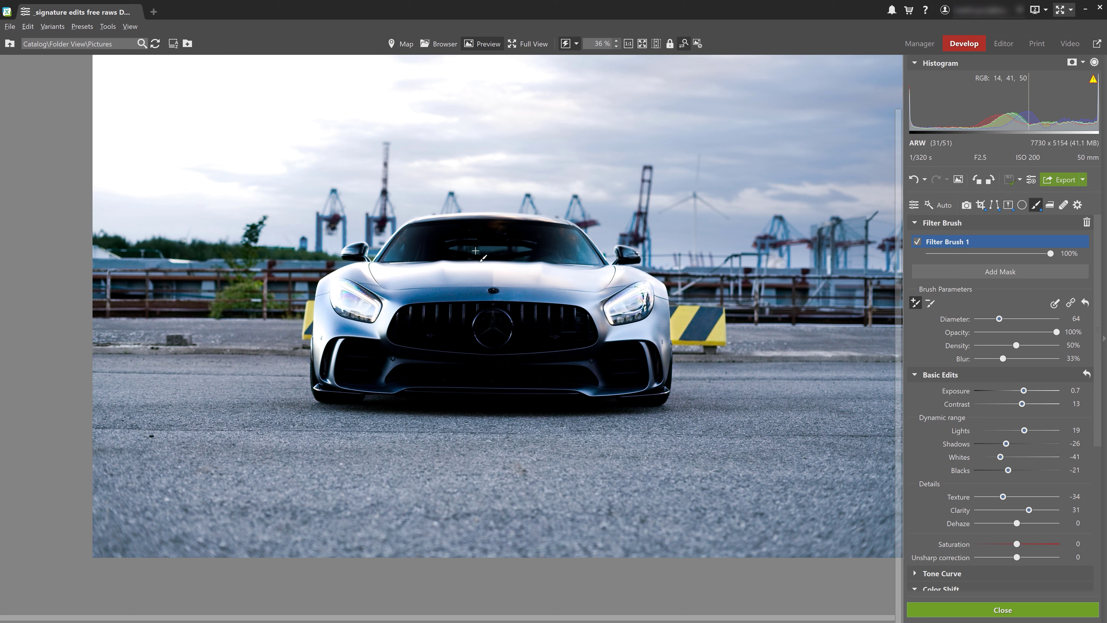
# In Color Shift, set the blue tones to saturation -45 and luminance 28
pyautogui.scroll(-3, 932, 501)
pyautogui.scroll(-3, 933, 503)
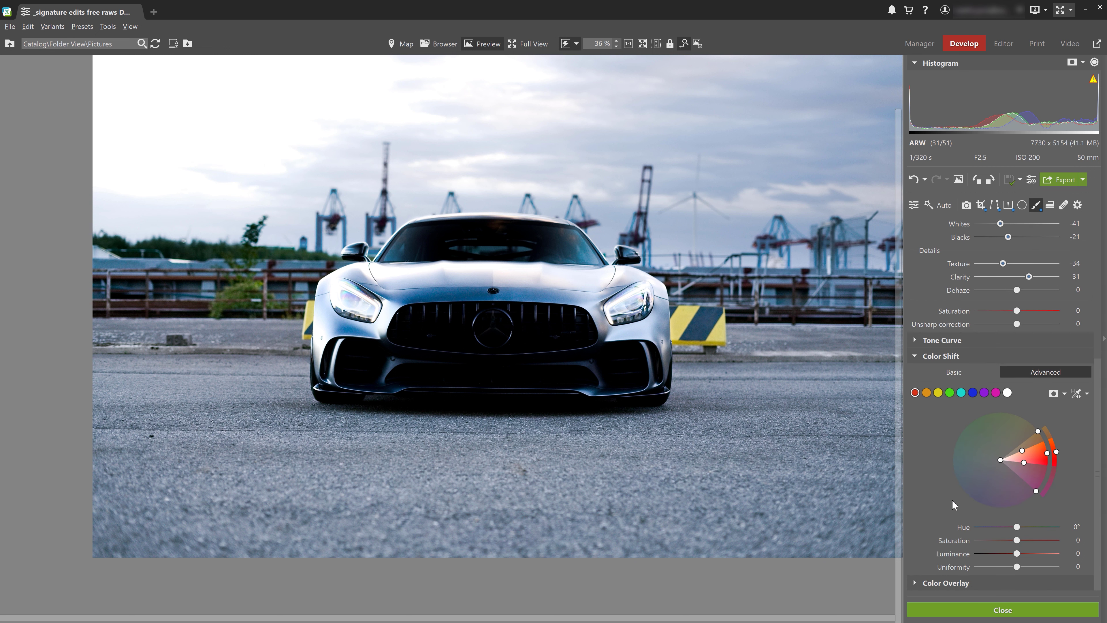
pyautogui.click(973, 393)
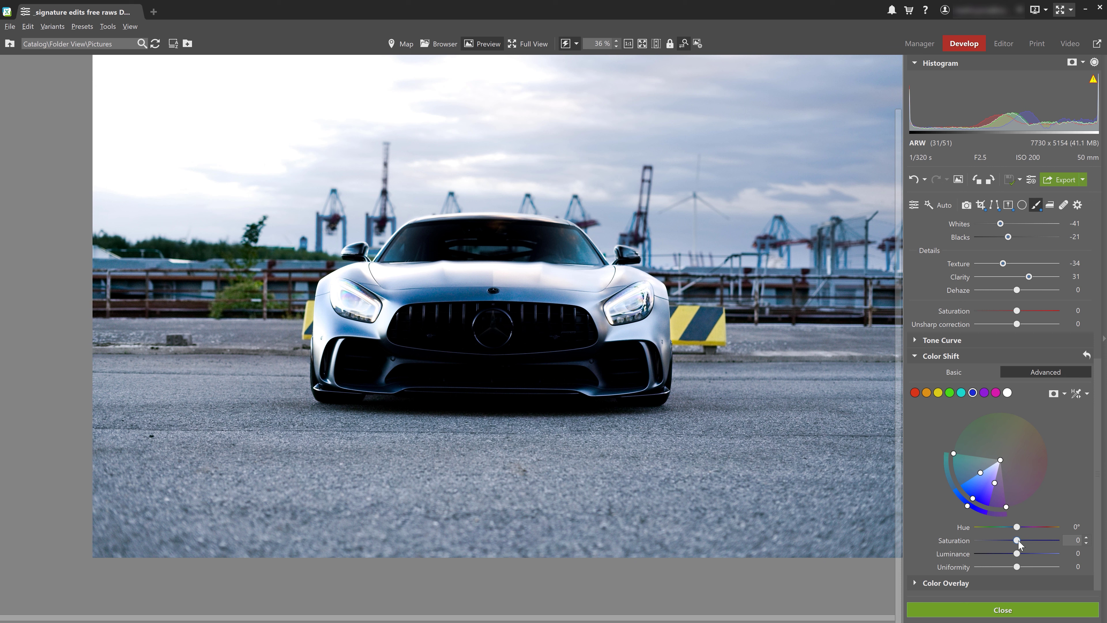
pyautogui.moveTo(1017, 540)
pyautogui.mouseDown()
pyautogui.moveTo(997, 540)
pyautogui.moveTo(1028, 553)
pyautogui.moveTo(1002, 540)
pyautogui.mouseUp()
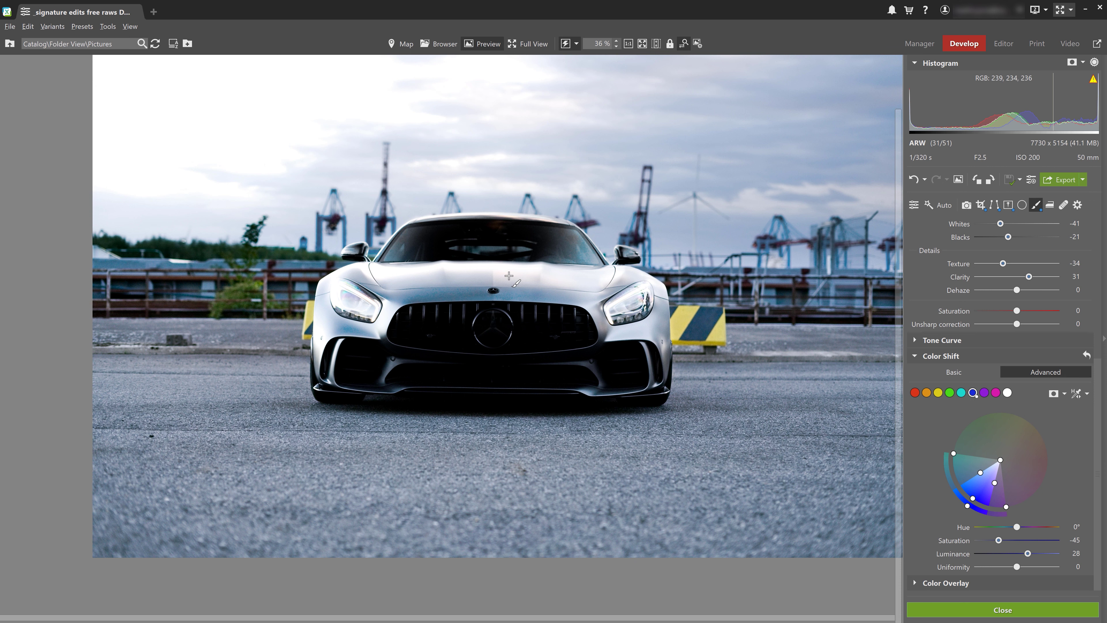
pyautogui.scroll(4, 509, 276)
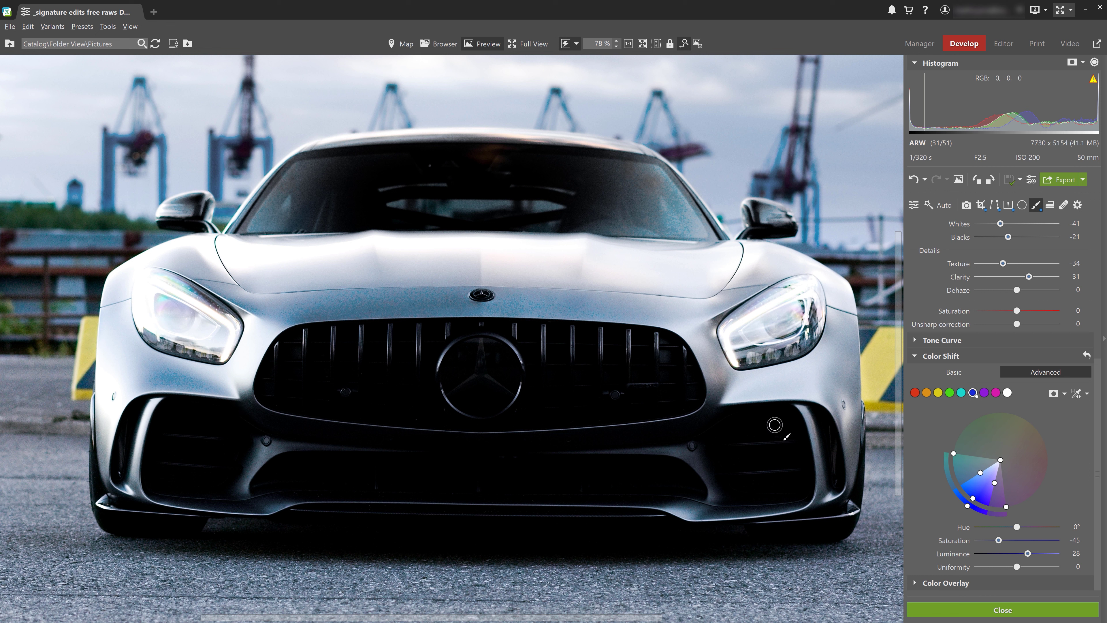
pyautogui.moveTo(3, 467)
# Add a new brush mask and paint it over the grille and both air intakes
pyautogui.scroll(5, 978, 245)
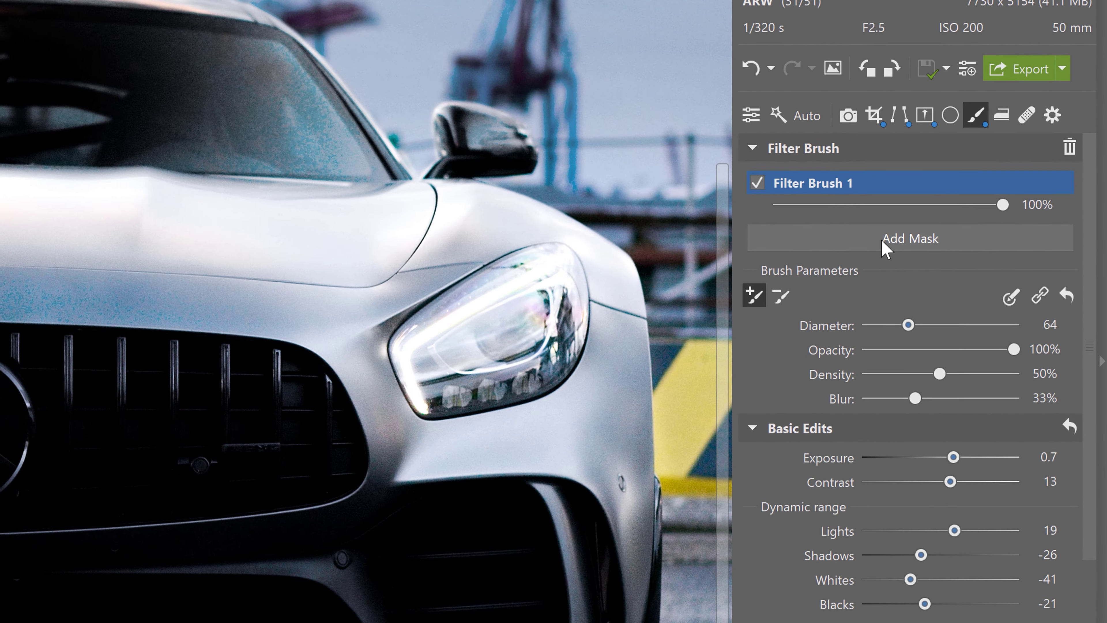
pyautogui.click(986, 271)
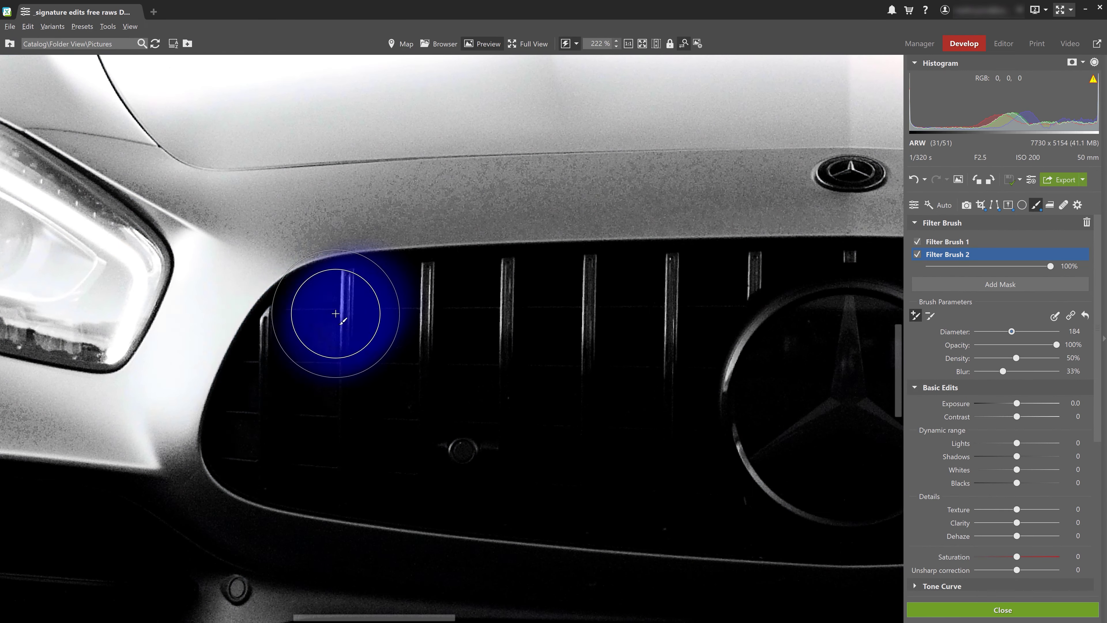
pyautogui.moveTo(321, 316); pyautogui.dragTo(436, 485)
pyautogui.moveTo(509, 354)
pyautogui.mouseDown()
pyautogui.moveTo(631, 269)
pyautogui.moveTo(664, 385)
pyautogui.moveTo(483, 422)
pyautogui.moveTo(546, 505)
pyautogui.moveTo(522, 354)
pyautogui.mouseUp()
pyautogui.scroll(-5, 713, 416)
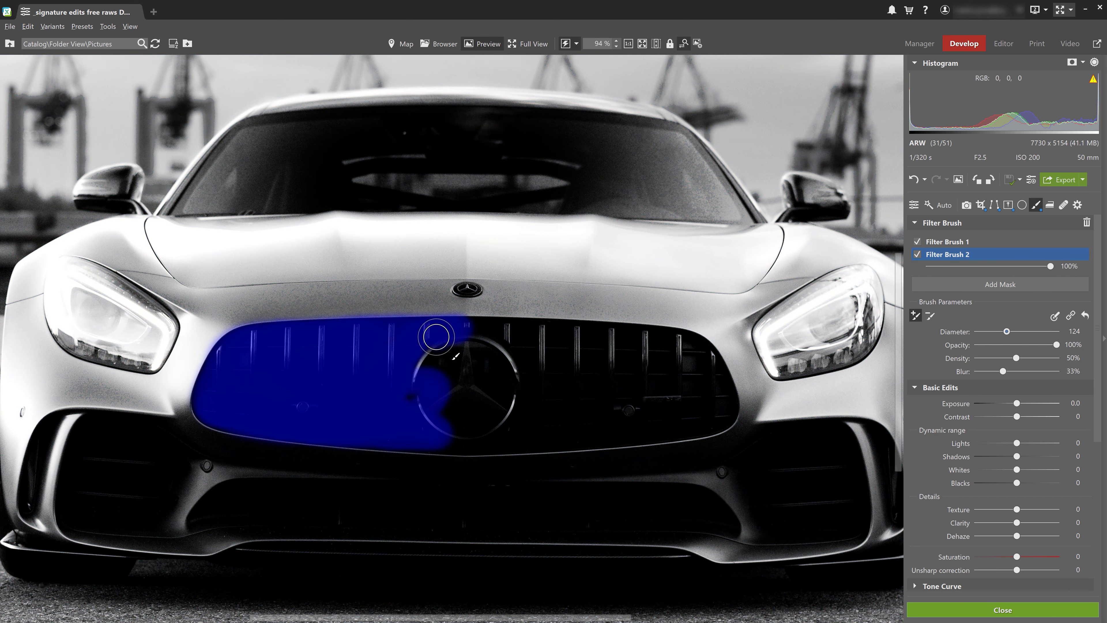
pyautogui.moveTo(443, 336)
pyautogui.mouseDown()
pyautogui.moveTo(576, 336)
pyautogui.moveTo(699, 353)
pyautogui.mouseUp()
pyautogui.scroll(2, 469, 407)
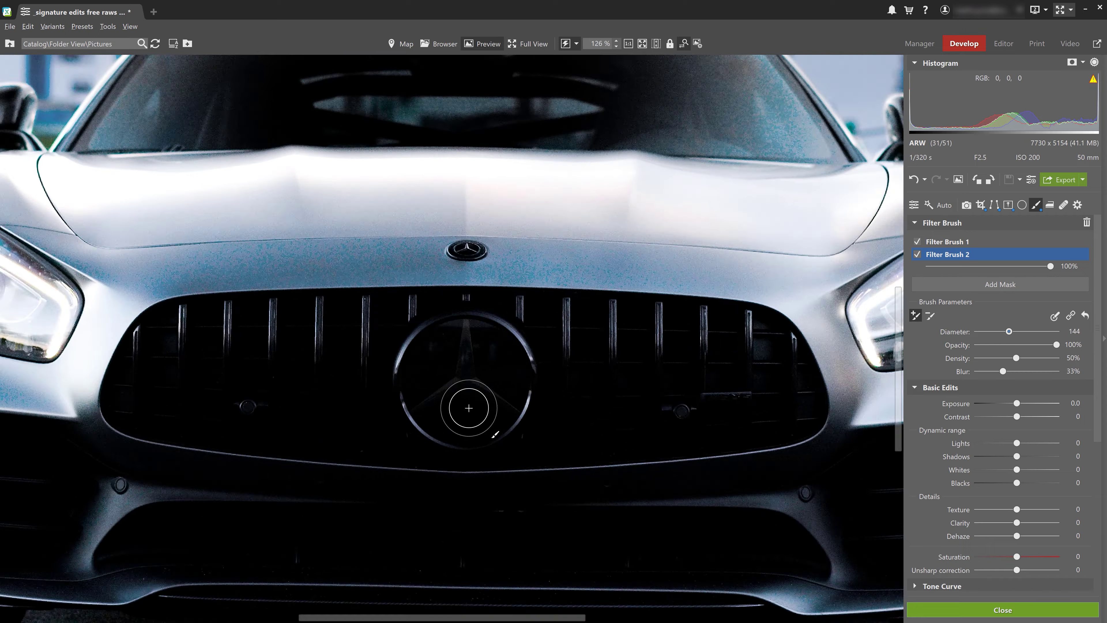
pyautogui.scroll(-3, 469, 408)
pyautogui.moveTo(470, 391)
pyautogui.mouseDown()
pyautogui.moveTo(539, 407)
pyautogui.moveTo(531, 420)
pyautogui.mouseUp()
pyautogui.scroll(3, 354, 405)
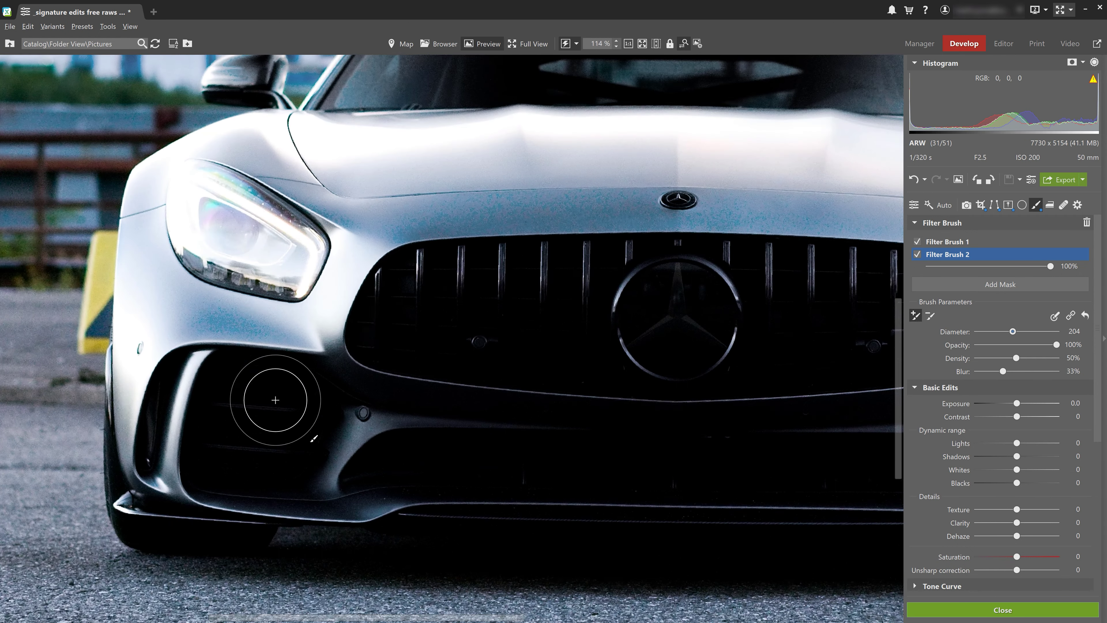
pyautogui.scroll(-3, 354, 405)
pyautogui.moveTo(314, 384)
pyautogui.mouseDown()
pyautogui.moveTo(227, 362)
pyautogui.moveTo(199, 476)
pyautogui.moveTo(204, 401)
pyautogui.moveTo(242, 416)
pyautogui.moveTo(246, 401)
pyautogui.moveTo(193, 366)
pyautogui.moveTo(146, 468)
pyautogui.moveTo(304, 368)
pyautogui.mouseUp()
pyautogui.scroll(3, 294, 464)
pyautogui.moveTo(293, 464)
pyautogui.mouseDown()
pyautogui.moveTo(321, 433)
pyautogui.moveTo(638, 426)
pyautogui.moveTo(284, 382)
pyautogui.mouseUp()
pyautogui.moveTo(284, 383)
pyautogui.mouseDown()
pyautogui.moveTo(388, 433)
pyautogui.moveTo(630, 407)
pyautogui.moveTo(557, 395)
pyautogui.moveTo(321, 403)
pyautogui.mouseUp()
pyautogui.scroll(-3, 487, 376)
pyautogui.click(487, 378)
# Set the grille mask to shadows 55, lights 21, whites 33, blacks -23 and clarity 38
pyautogui.moveTo(1024, 458); pyautogui.dragTo(1039, 456)
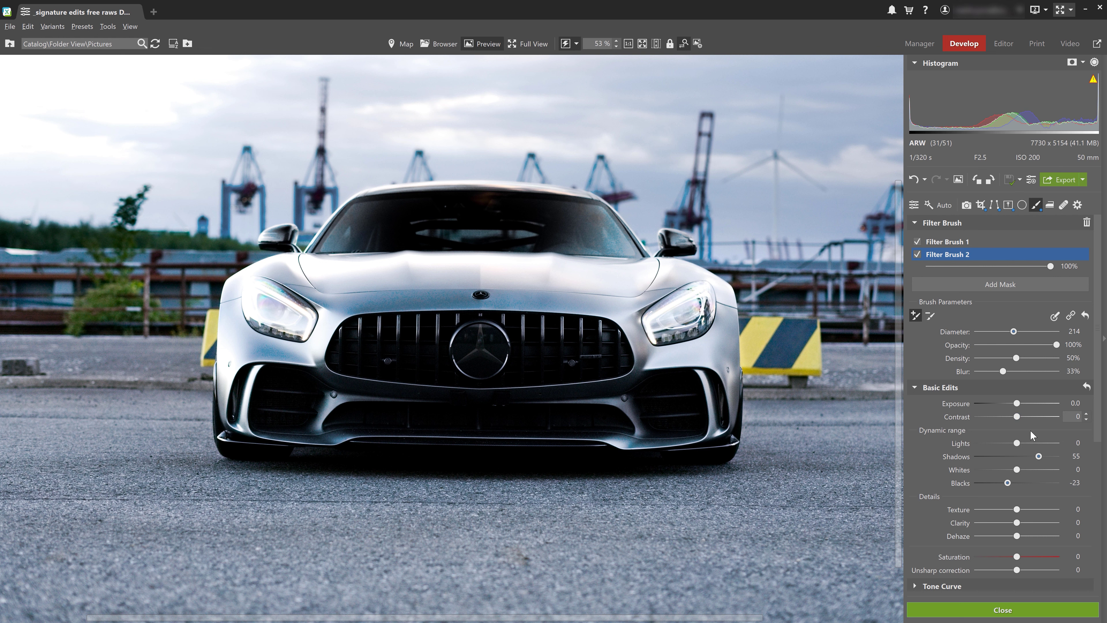
pyautogui.moveTo(1017, 443); pyautogui.dragTo(1030, 473)
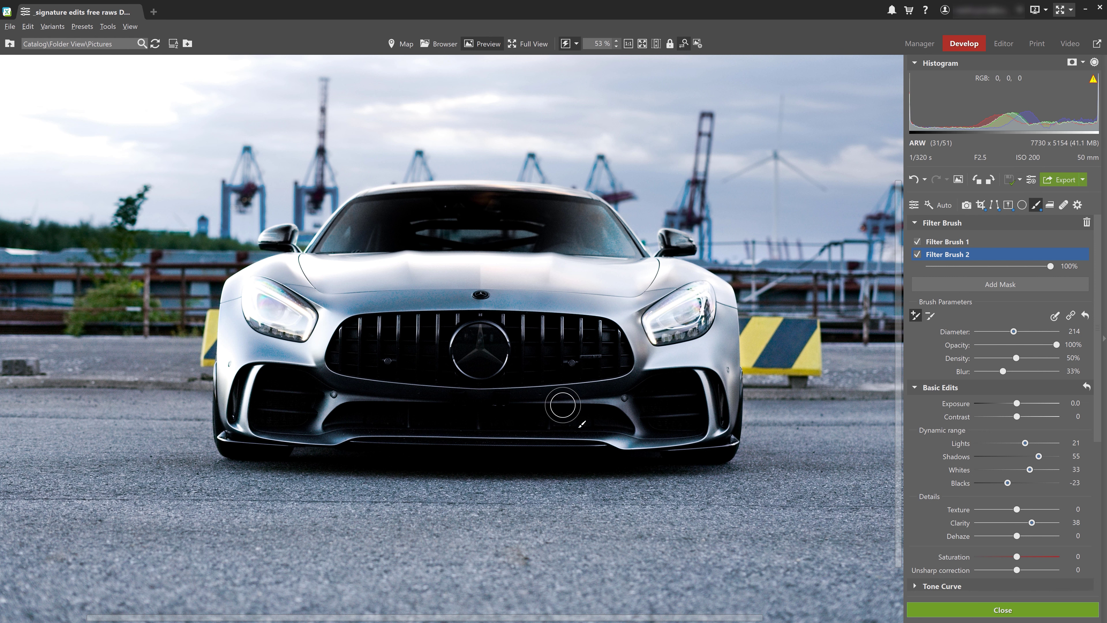
pyautogui.scroll(-3, 563, 405)
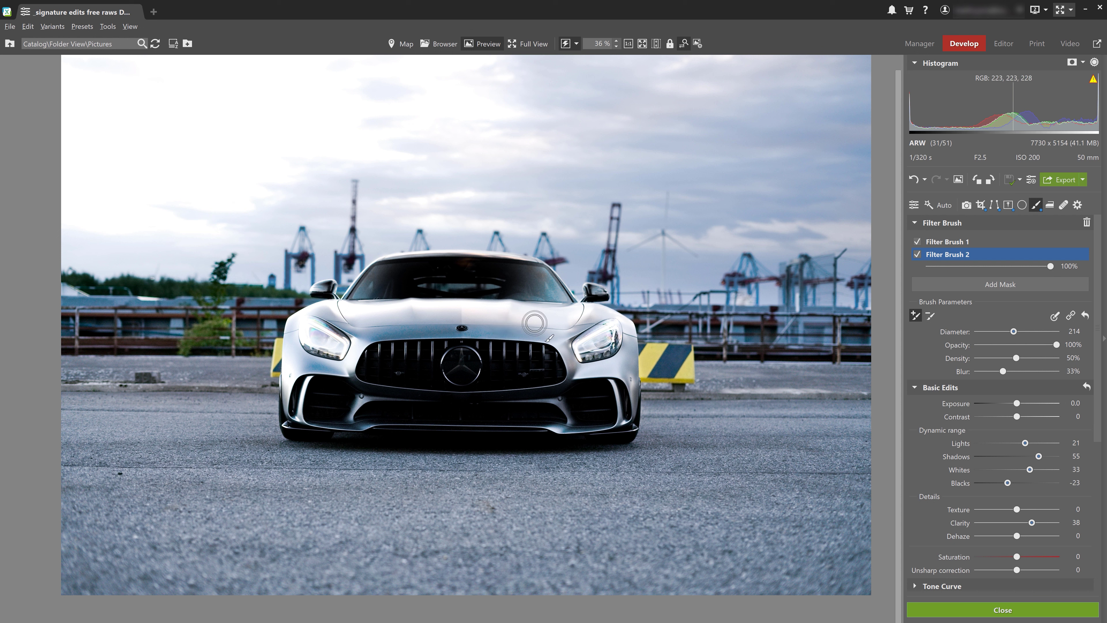
pyautogui.click(918, 255)
pyautogui.click(918, 254)
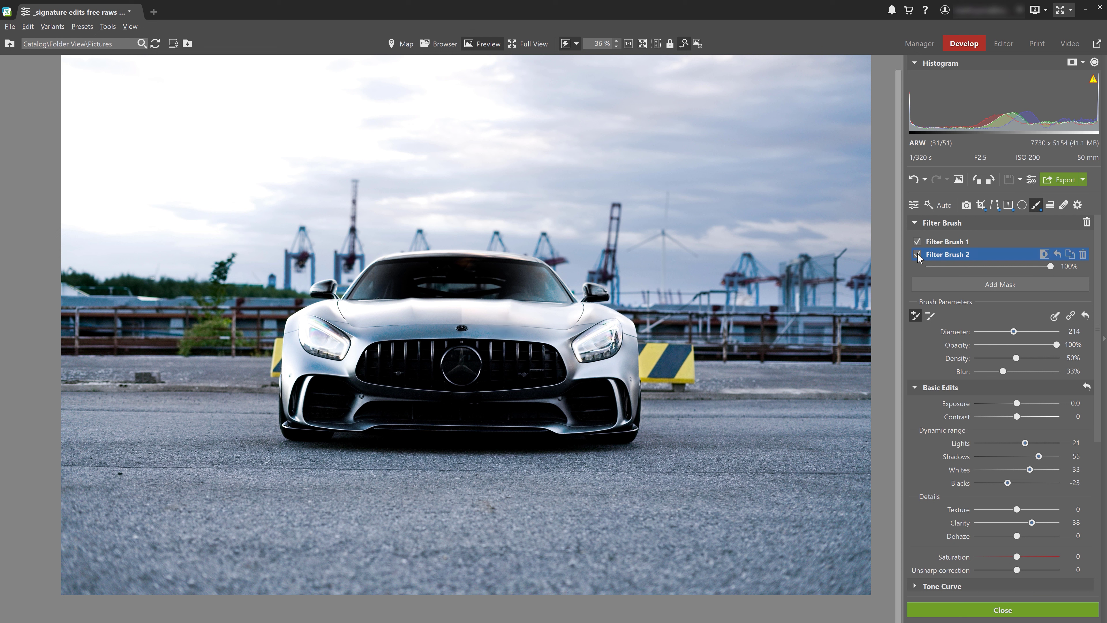
pyautogui.click(918, 255)
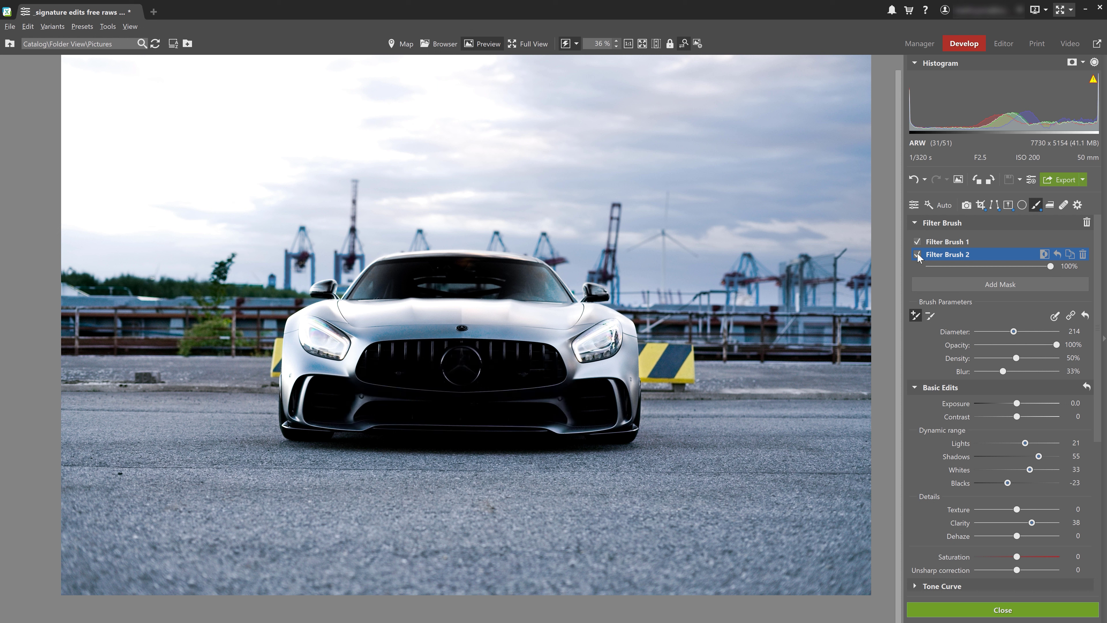
pyautogui.click(918, 255)
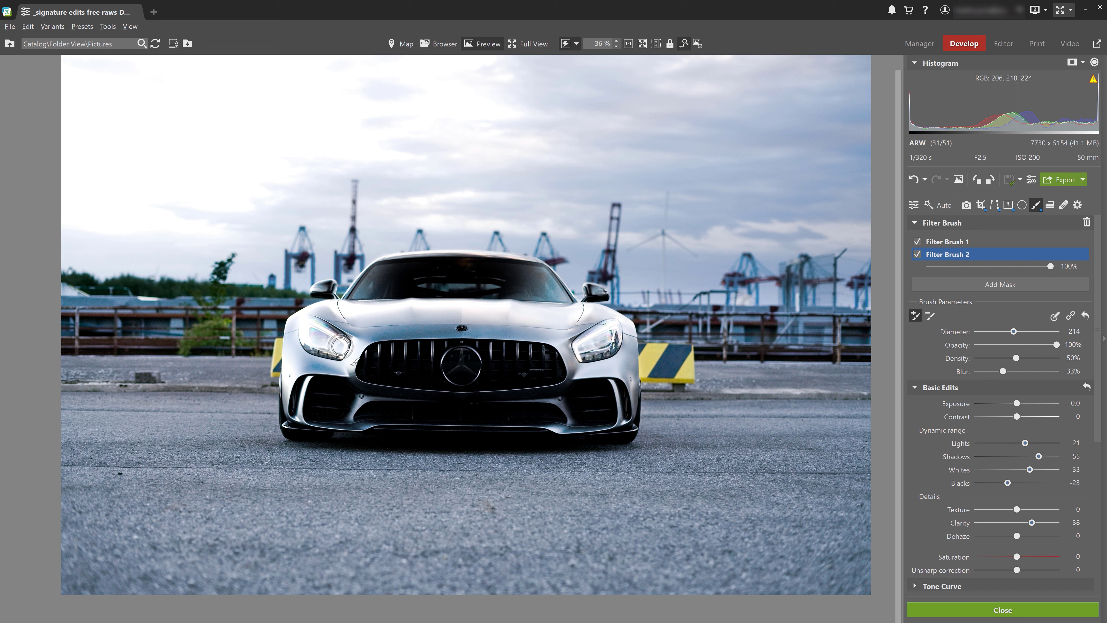
pyautogui.moveTo(340, 347)
pyautogui.mouseDown()
pyautogui.moveTo(326, 325)
pyautogui.moveTo(303, 345)
pyautogui.moveTo(326, 335)
pyautogui.mouseUp()
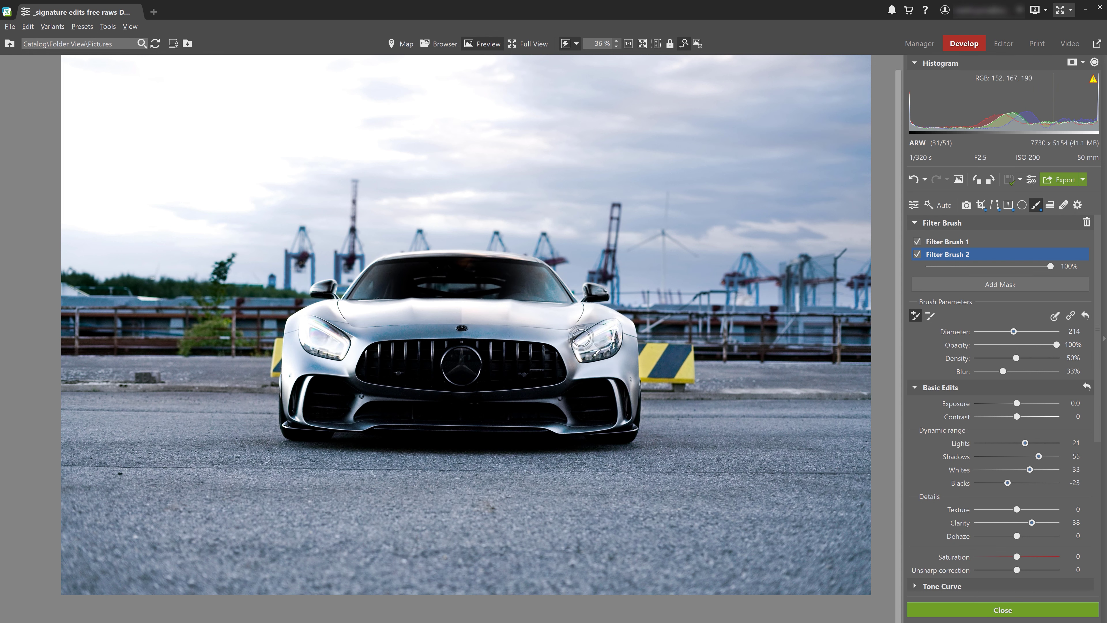
pyautogui.moveTo(585, 349); pyautogui.dragTo(619, 336)
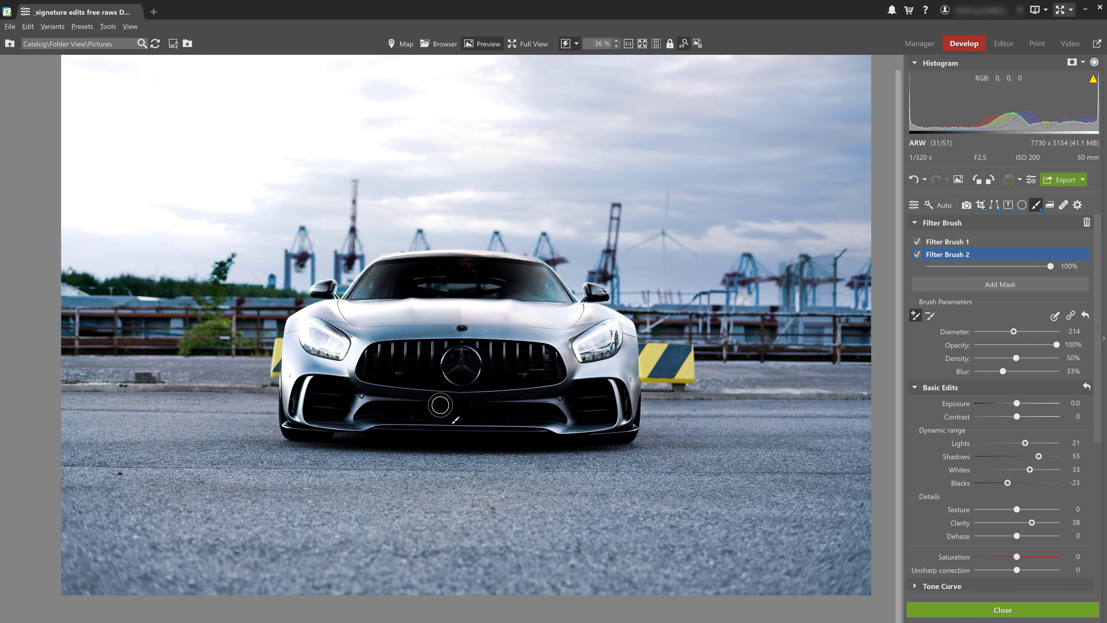
# Add Filter Brush 3 and paint its mask over the left headlight
pyautogui.click(990, 285)
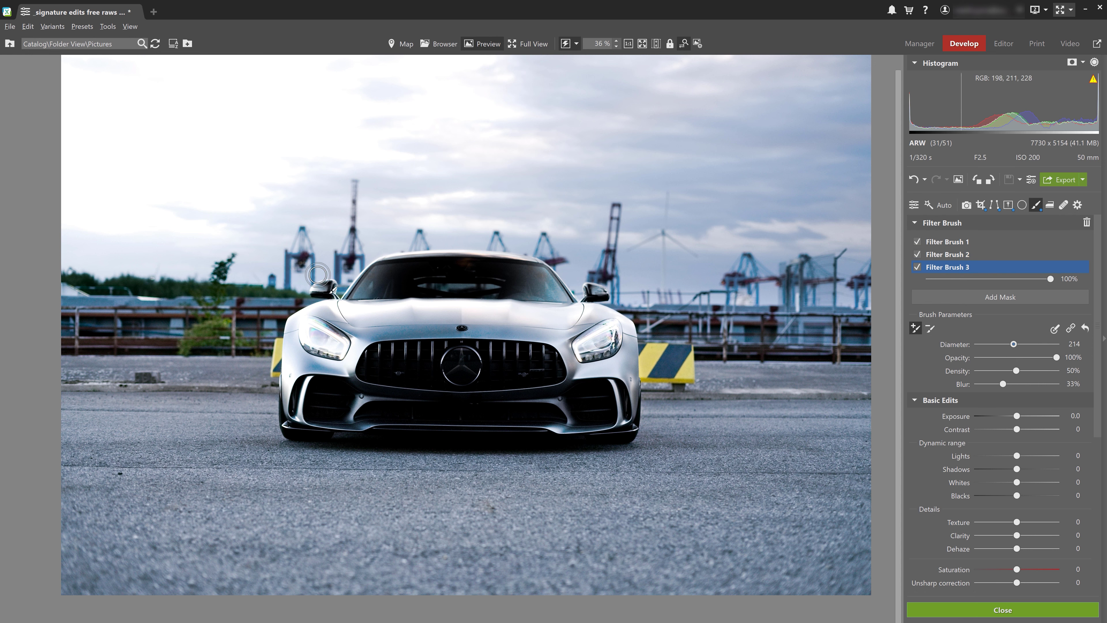
pyautogui.scroll(6, 322, 322)
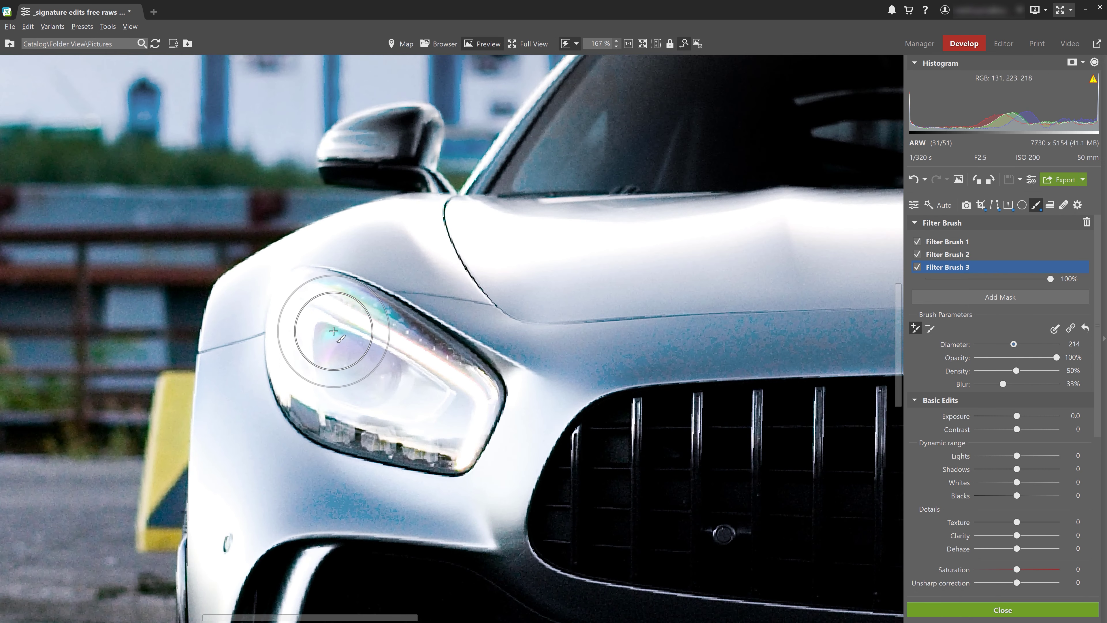
pyautogui.moveTo(325, 342); pyautogui.dragTo(358, 383)
pyautogui.scroll(1, 317, 419)
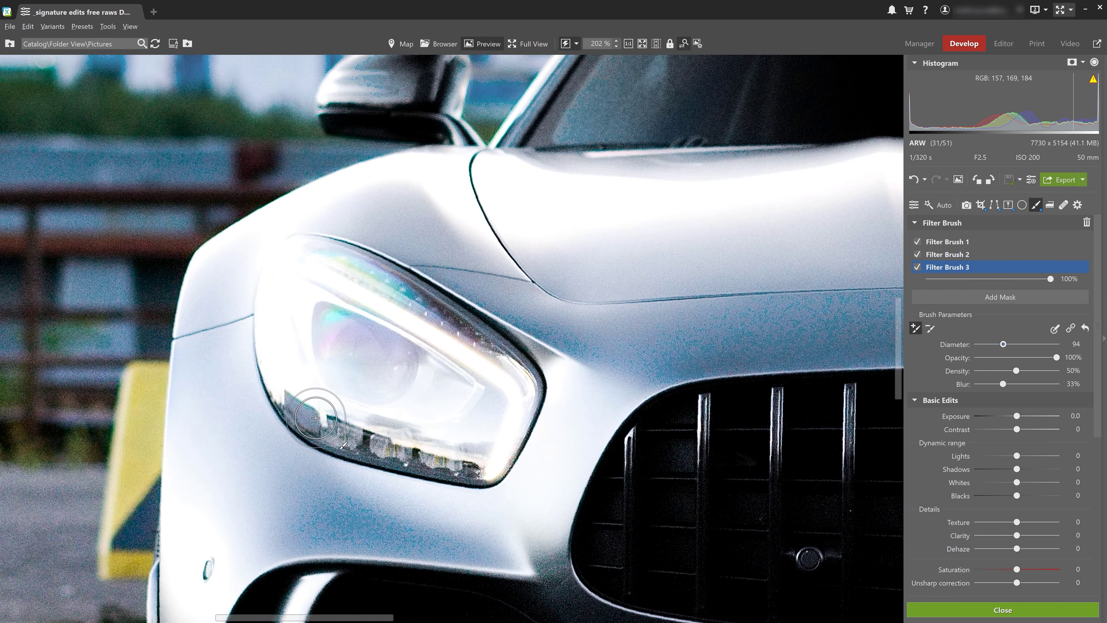
pyautogui.moveTo(317, 419)
pyautogui.mouseDown()
pyautogui.moveTo(405, 451)
pyautogui.moveTo(497, 465)
pyautogui.moveTo(521, 362)
pyautogui.moveTo(310, 266)
pyautogui.moveTo(280, 332)
pyautogui.moveTo(296, 419)
pyautogui.moveTo(492, 467)
pyautogui.moveTo(450, 332)
pyautogui.moveTo(331, 251)
pyautogui.moveTo(445, 321)
pyautogui.mouseUp()
# Paint a Filter Brush 4 mask over the right headlight
pyautogui.scroll(-4, 621, 352)
pyautogui.scroll(5, 367, 354)
pyautogui.moveTo(305, 355)
pyautogui.mouseDown()
pyautogui.moveTo(301, 389)
pyautogui.moveTo(336, 458)
pyautogui.moveTo(444, 448)
pyautogui.moveTo(531, 411)
pyautogui.moveTo(564, 334)
pyautogui.moveTo(548, 260)
pyautogui.moveTo(500, 251)
pyautogui.moveTo(427, 280)
pyautogui.moveTo(322, 365)
pyautogui.moveTo(354, 375)
pyautogui.moveTo(434, 317)
pyautogui.moveTo(396, 325)
pyautogui.moveTo(472, 391)
pyautogui.moveTo(434, 396)
pyautogui.moveTo(465, 421)
pyautogui.mouseUp()
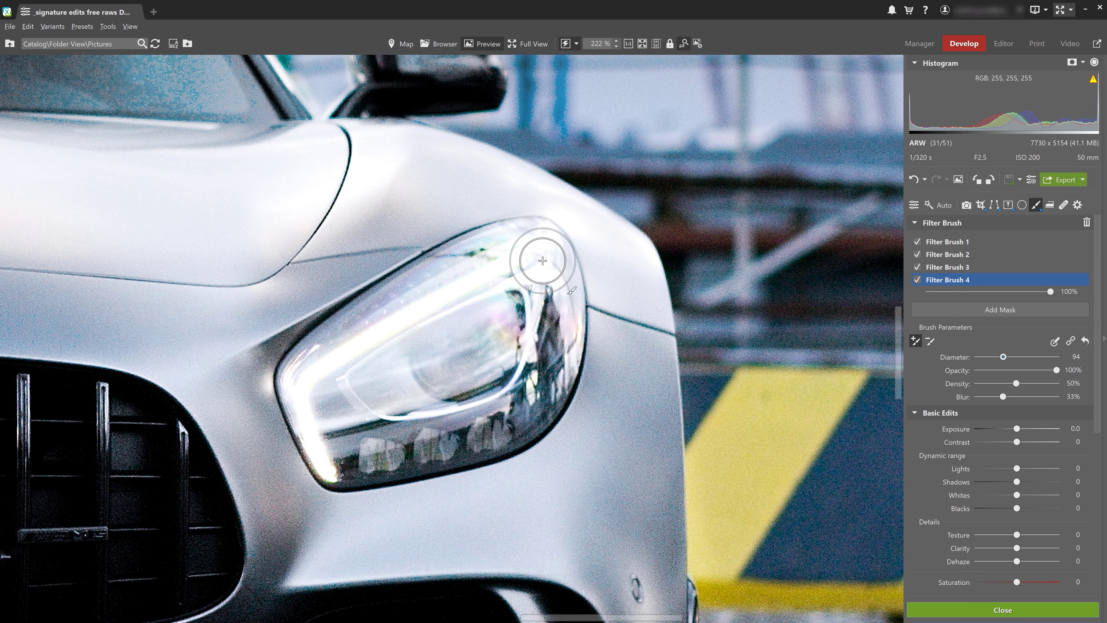
pyautogui.scroll(-5, 542, 260)
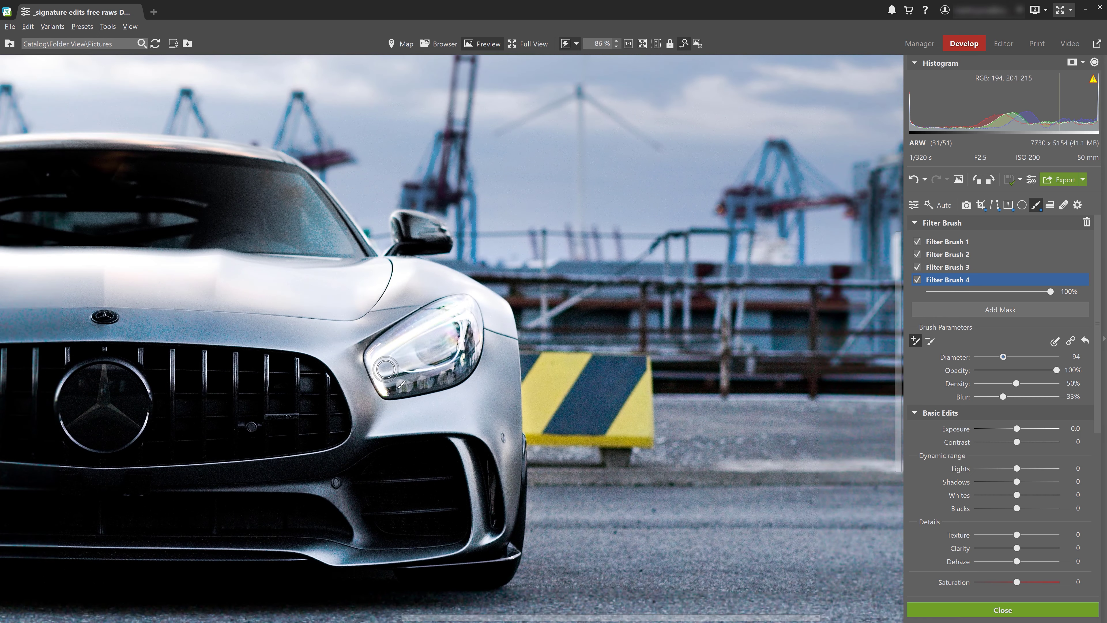
pyautogui.scroll(2, 620, 314)
pyautogui.scroll(-1, 620, 313)
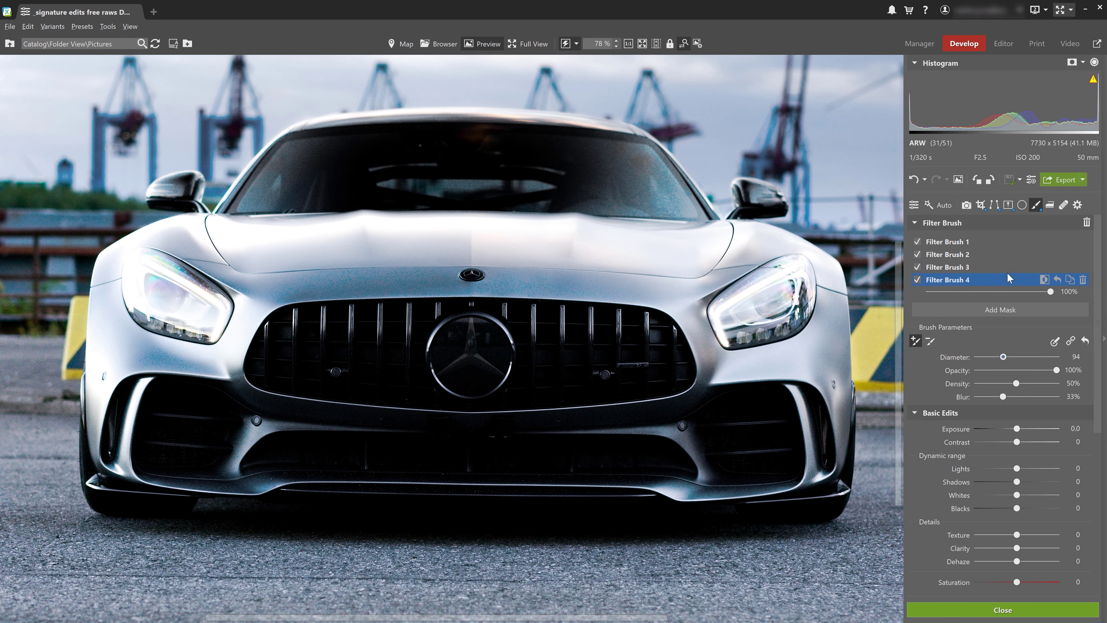
# Set Filter Brush 3 to exposure -1.0, lights -38, whites -34, blacks -58, clarity 25, texture 10
pyautogui.click(996, 266)
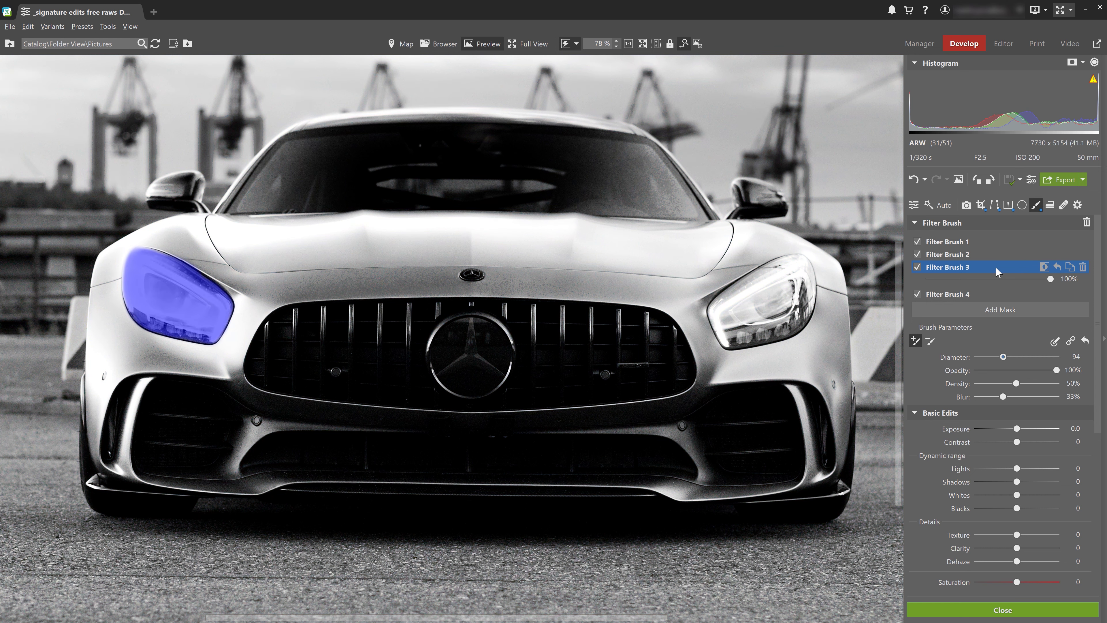
pyautogui.moveTo(1017, 429); pyautogui.dragTo(1008, 429)
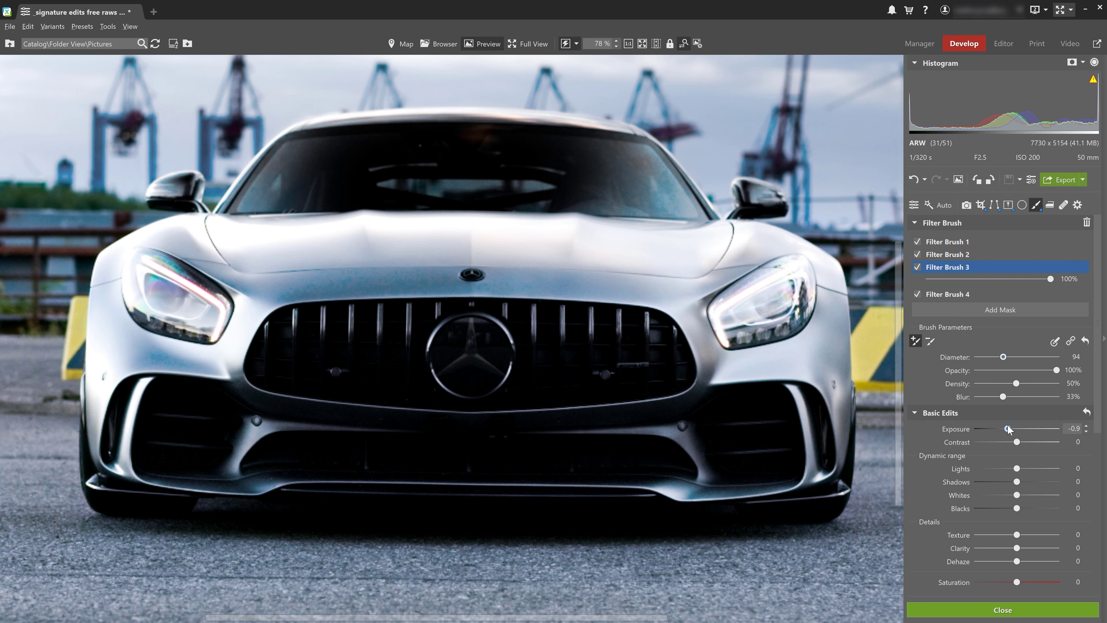
pyautogui.moveTo(1017, 468); pyautogui.dragTo(989, 509)
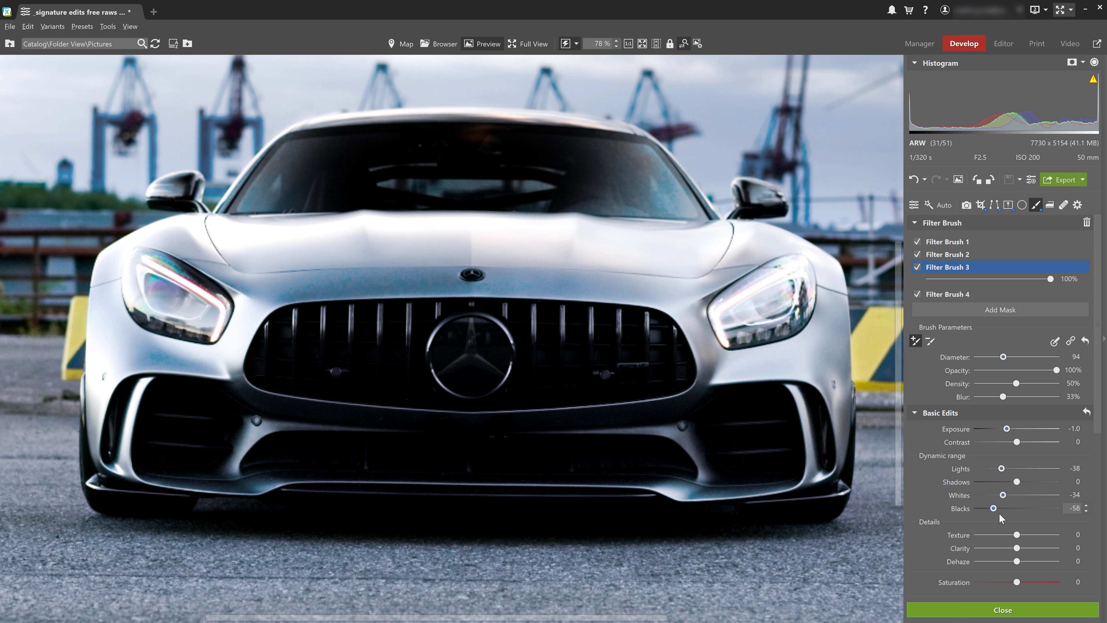
pyautogui.moveTo(1017, 548); pyautogui.dragTo(1027, 550)
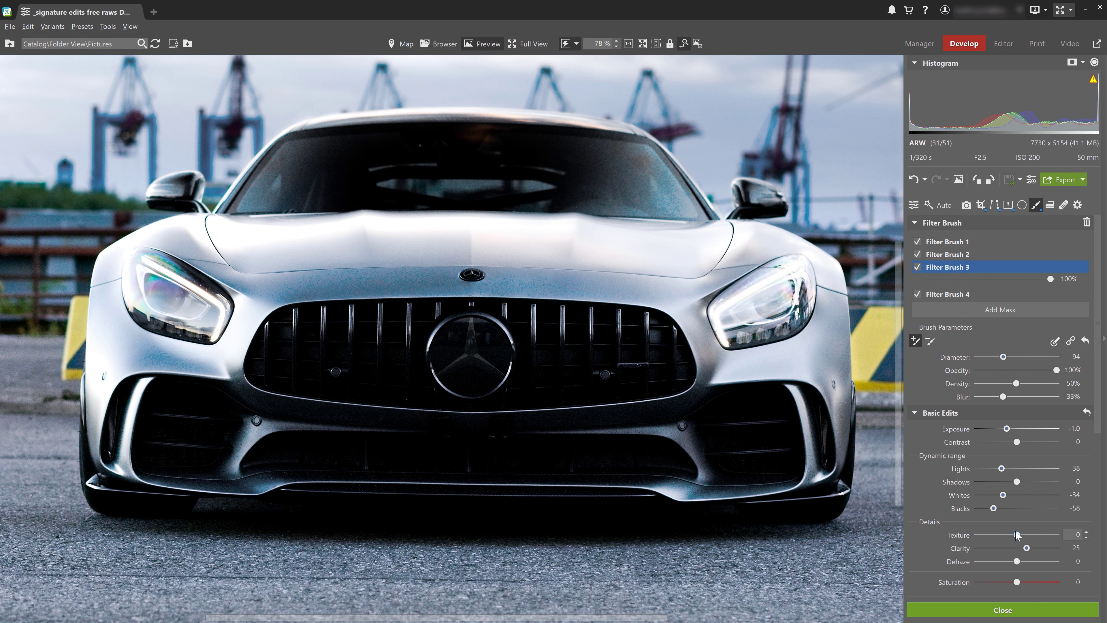
pyautogui.moveTo(1018, 536); pyautogui.dragTo(1021, 538)
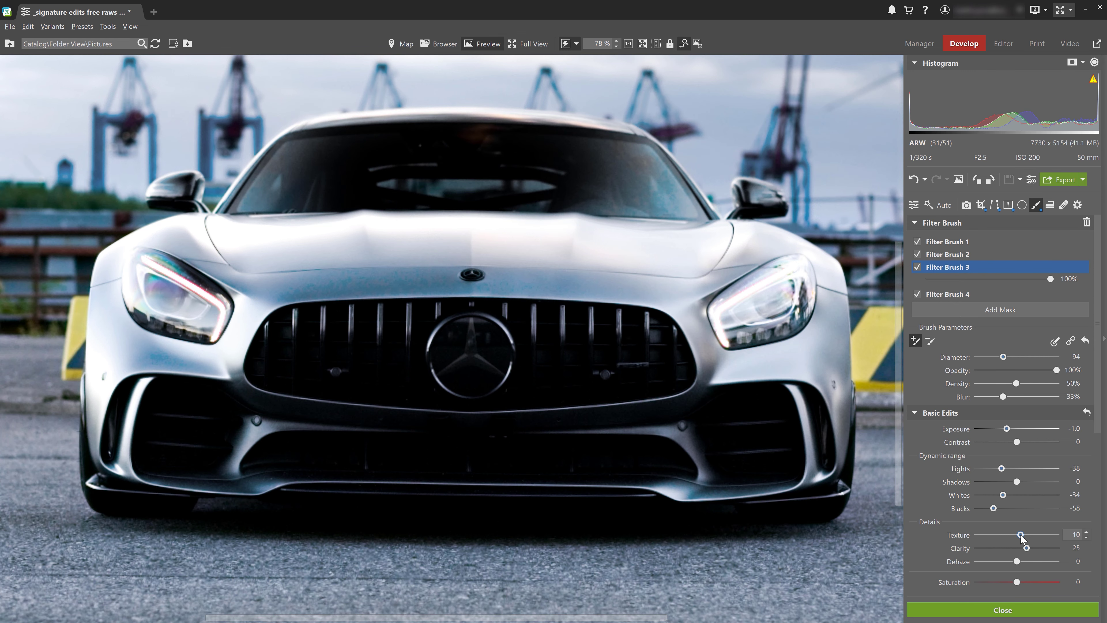
# Set Filter Brush 4 on the right headlight to exposure -0.5, lights -67, shadows -40
pyautogui.scroll(2, 850, 466)
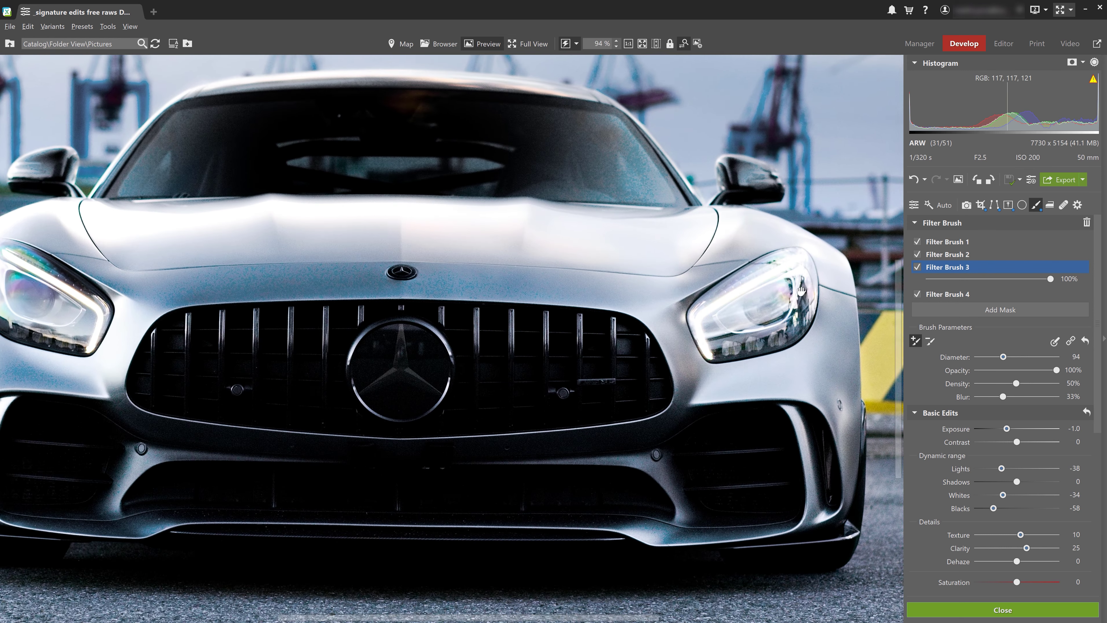
pyautogui.click(969, 293)
pyautogui.click(1011, 429)
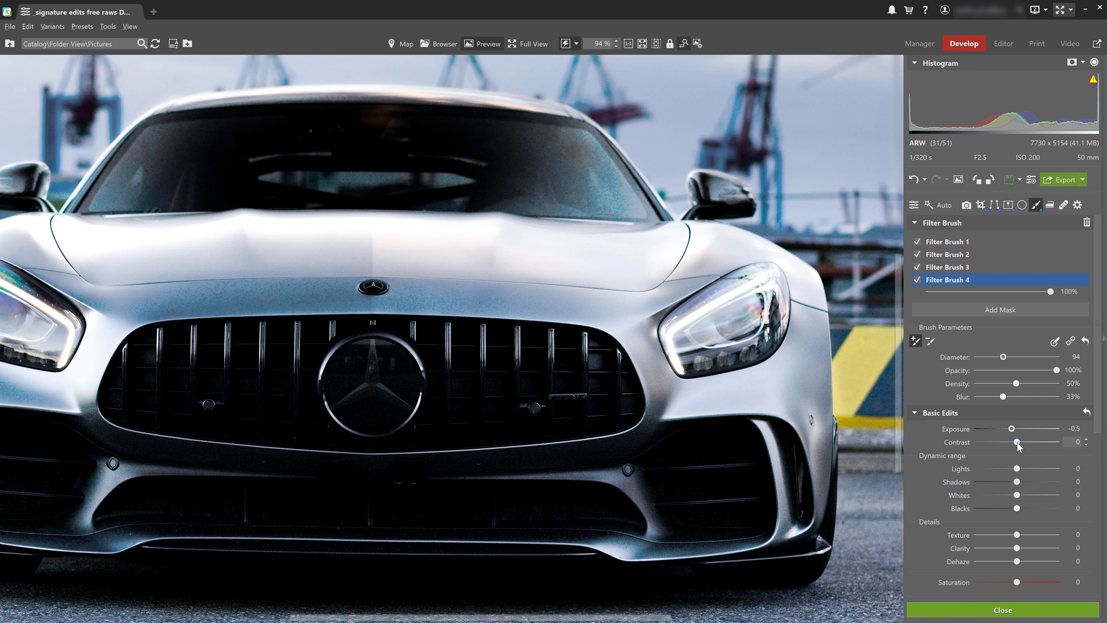
pyautogui.moveTo(1017, 468)
pyautogui.mouseDown()
pyautogui.moveTo(990, 464)
pyautogui.moveTo(1002, 508)
pyautogui.moveTo(1001, 482)
pyautogui.mouseUp()
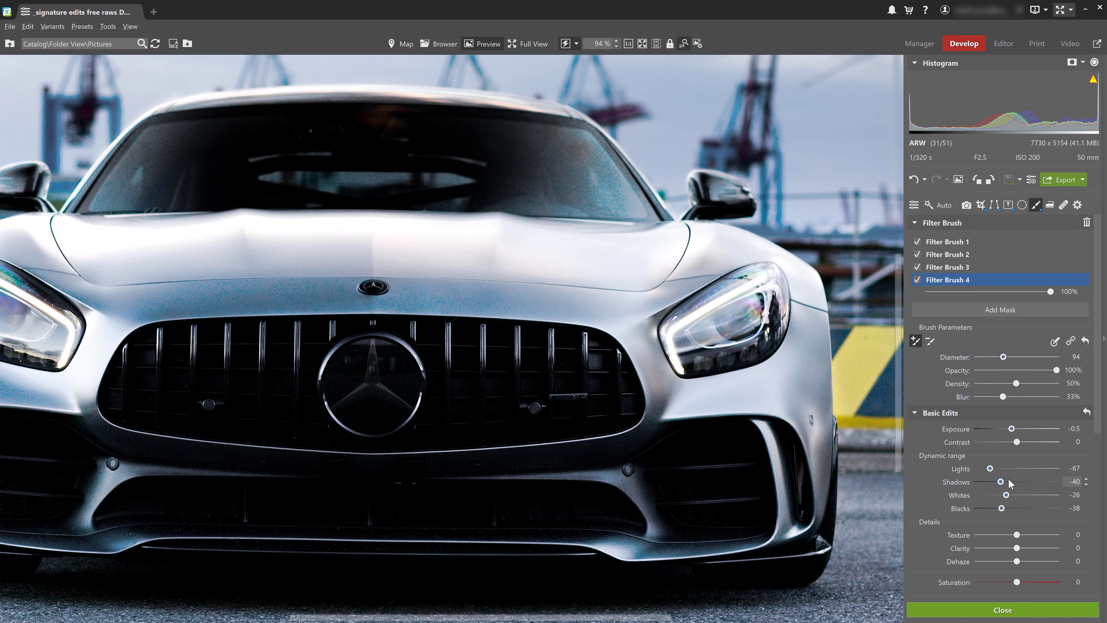
pyautogui.scroll(-4, 586, 400)
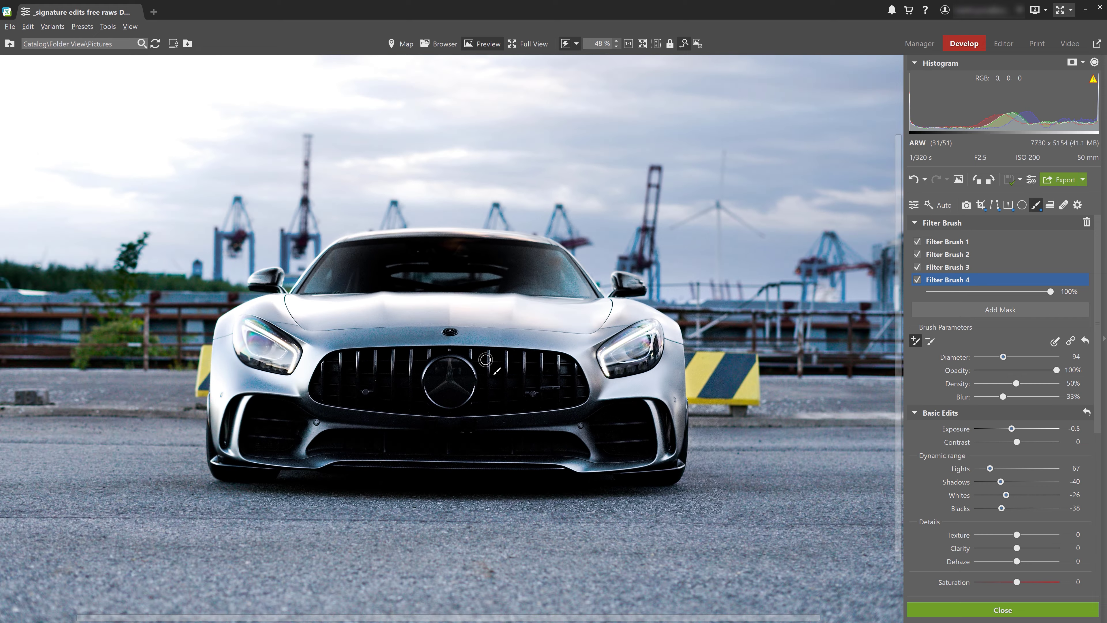
pyautogui.moveTo(511, 355); pyautogui.dragTo(552, 346)
# Paint the rest of the windshield glass into the Filter Brush 5 mask
pyautogui.scroll(-1, 552, 347)
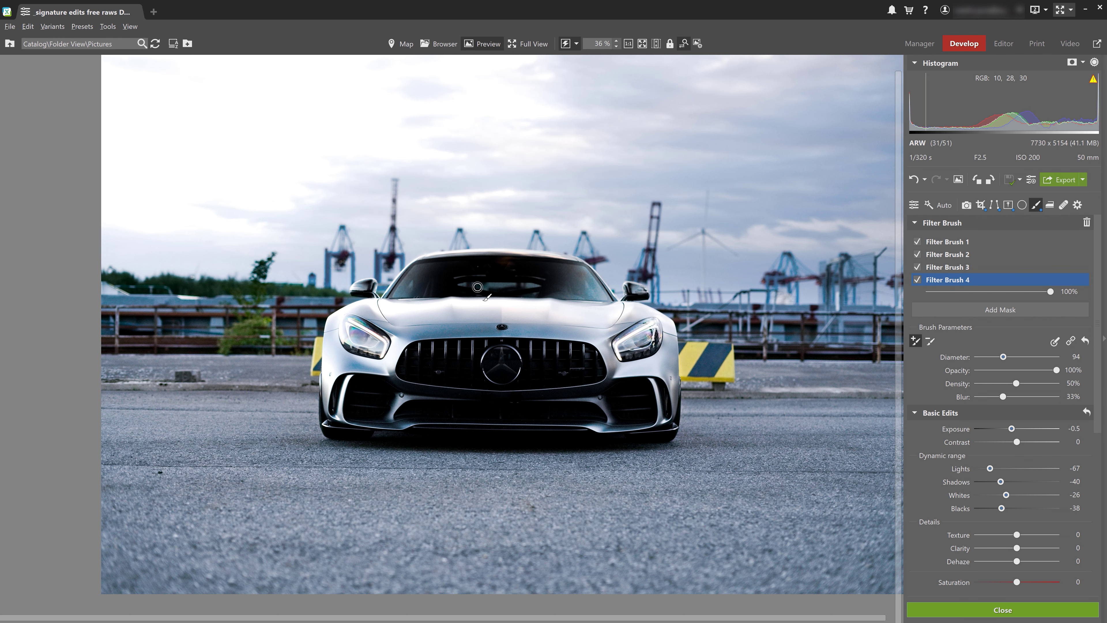
pyautogui.scroll(5, 421, 266)
pyautogui.moveTo(397, 280)
pyautogui.mouseDown()
pyautogui.moveTo(366, 297)
pyautogui.moveTo(249, 431)
pyautogui.moveTo(308, 346)
pyautogui.moveTo(434, 432)
pyautogui.moveTo(411, 305)
pyautogui.moveTo(549, 255)
pyautogui.moveTo(359, 383)
pyautogui.moveTo(450, 321)
pyautogui.mouseUp()
pyautogui.scroll(5, 671, 371)
pyautogui.moveTo(672, 371); pyautogui.dragTo(668, 337)
pyautogui.hscroll(8, 670, 339)
pyautogui.moveTo(759, 314)
pyautogui.mouseDown()
pyautogui.moveTo(647, 379)
pyautogui.moveTo(667, 292)
pyautogui.mouseUp()
pyautogui.scroll(-6, 229, 406)
pyautogui.moveTo(229, 406)
pyautogui.mouseDown()
pyautogui.moveTo(190, 413)
pyautogui.moveTo(790, 433)
pyautogui.mouseUp()
pyautogui.hscroll(8, 408, 436)
pyautogui.moveTo(408, 435)
pyautogui.mouseDown()
pyautogui.moveTo(588, 446)
pyautogui.moveTo(512, 366)
pyautogui.moveTo(545, 384)
pyautogui.mouseUp()
pyautogui.moveTo(471, 305)
pyautogui.mouseDown()
pyautogui.moveTo(369, 266)
pyautogui.moveTo(48, 233)
pyautogui.mouseUp()
# Erase mask spill along the windshield pillars and top edge, then zoom out
pyautogui.press('e')
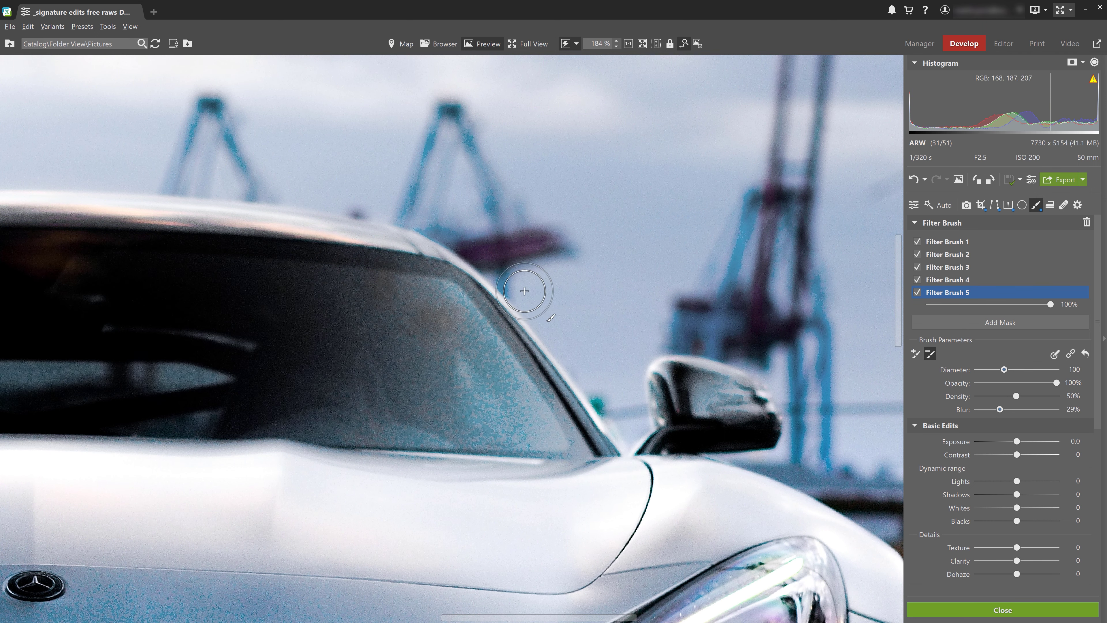
pyautogui.hscroll(-8, 737, 234)
pyautogui.moveTo(433, 233)
pyautogui.mouseDown()
pyautogui.moveTo(162, 305)
pyautogui.moveTo(48, 406)
pyautogui.moveTo(157, 520)
pyautogui.moveTo(175, 521)
pyautogui.mouseUp()
pyautogui.click(916, 354)
pyautogui.hotkey('ctrl', 'z')
pyautogui.press('e')
pyautogui.moveTo(408, 240)
pyautogui.mouseDown()
pyautogui.moveTo(741, 247)
pyautogui.moveTo(270, 255)
pyautogui.mouseUp()
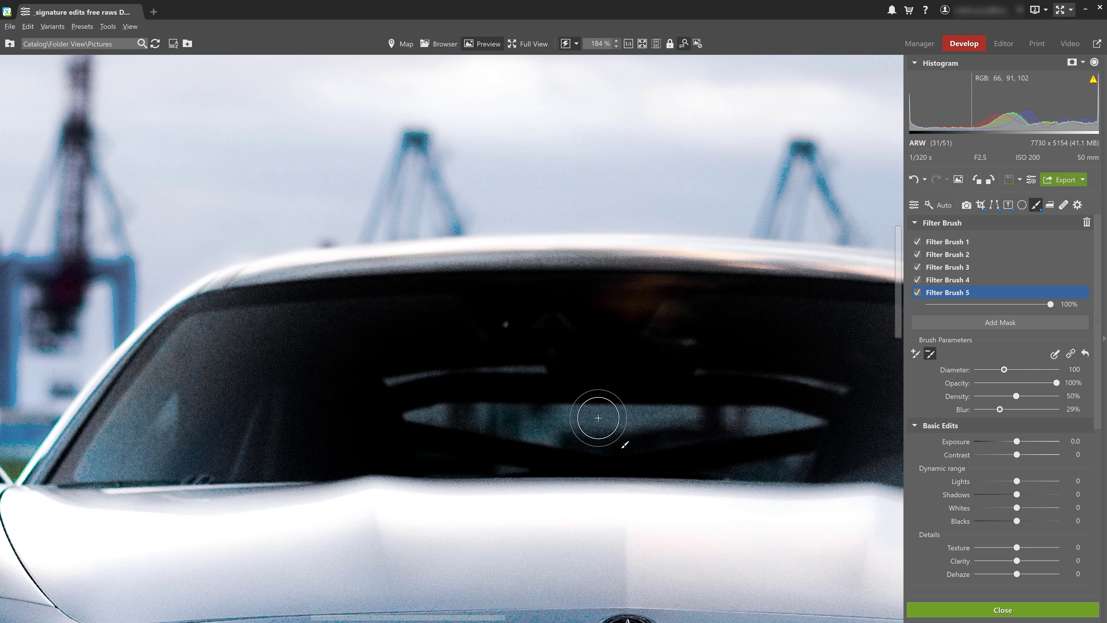
pyautogui.scroll(-4, 599, 418)
pyautogui.scroll(5, 517, 322)
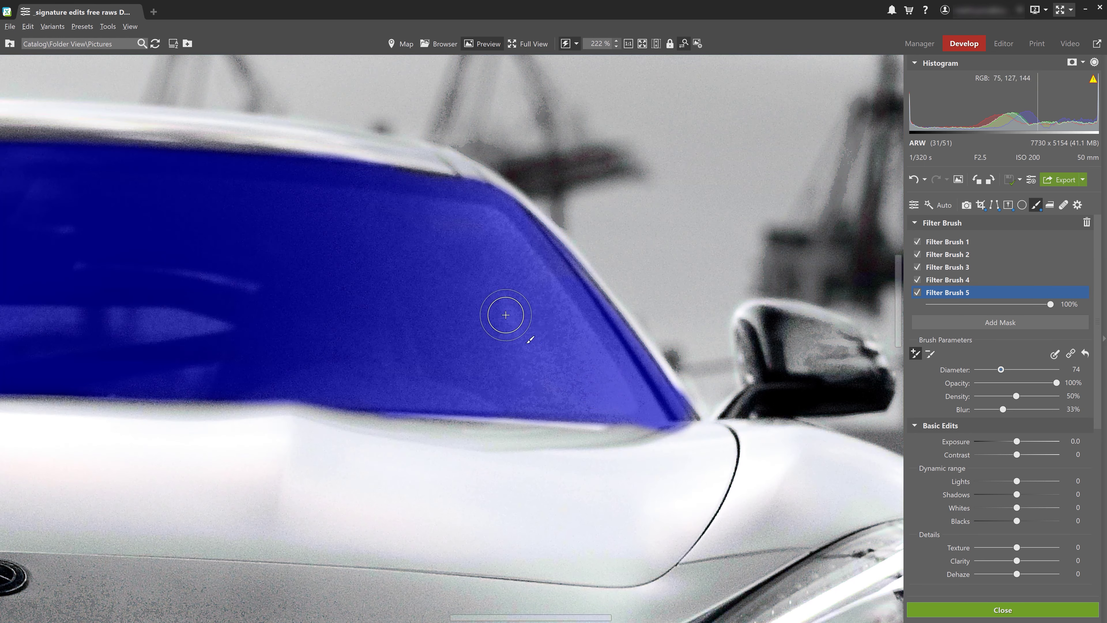
pyautogui.moveTo(517, 321)
pyautogui.mouseDown()
pyautogui.moveTo(682, 434)
pyautogui.moveTo(611, 455)
pyautogui.mouseUp()
pyautogui.scroll(-4, 597, 343)
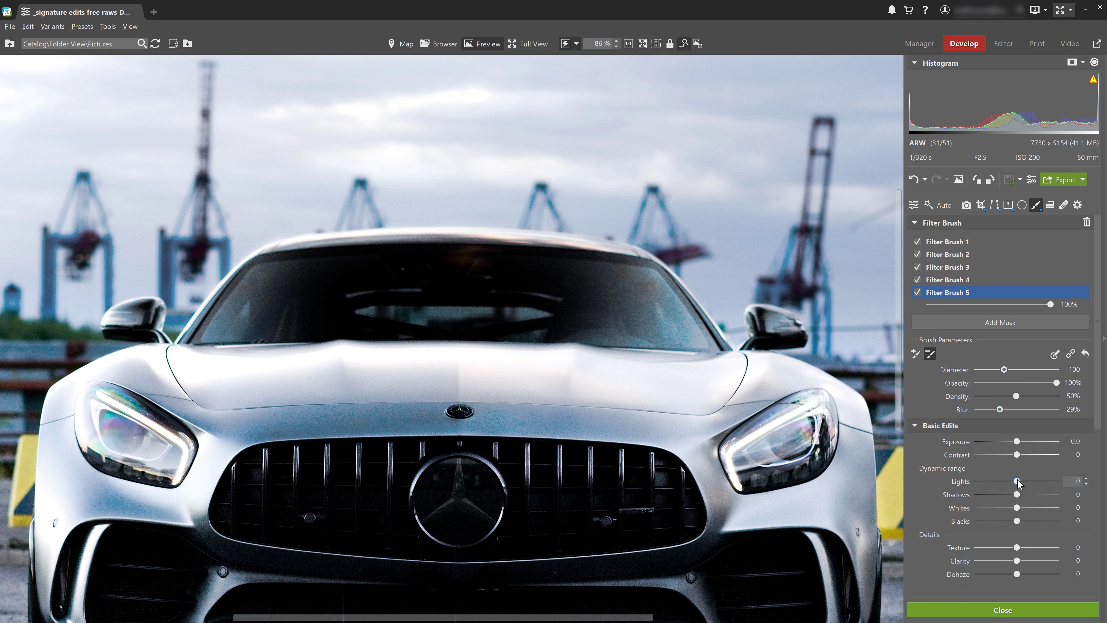
# Set Filter Brush 5 to exposure -0.3, lights -21, shadows -29, texture -35
pyautogui.moveTo(1017, 481); pyautogui.dragTo(1003, 482)
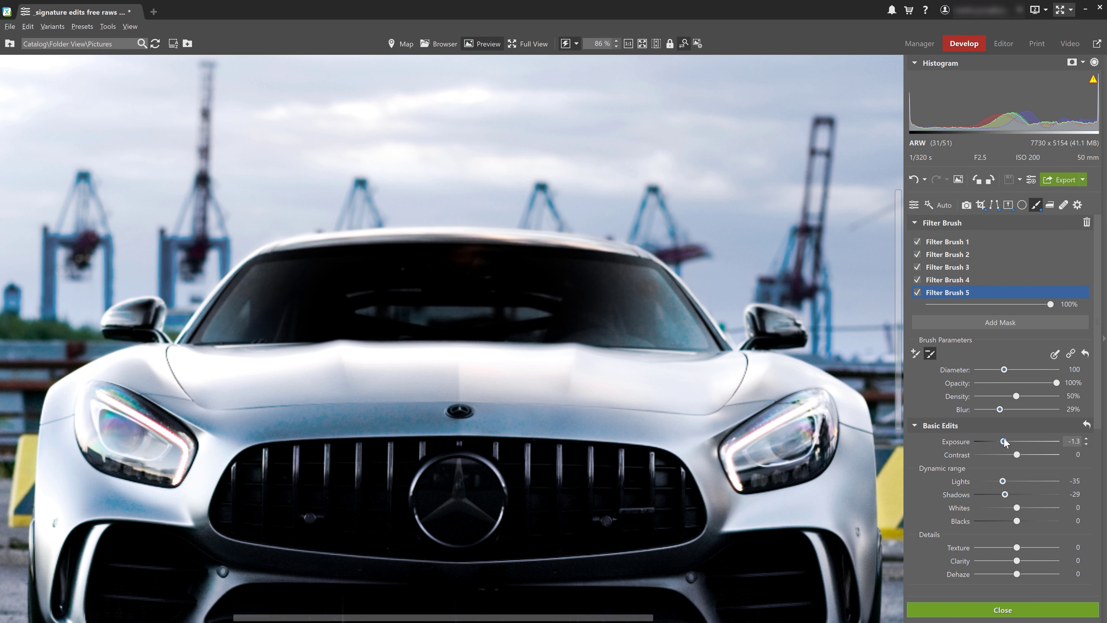
pyautogui.moveTo(1005, 441); pyautogui.dragTo(1016, 442)
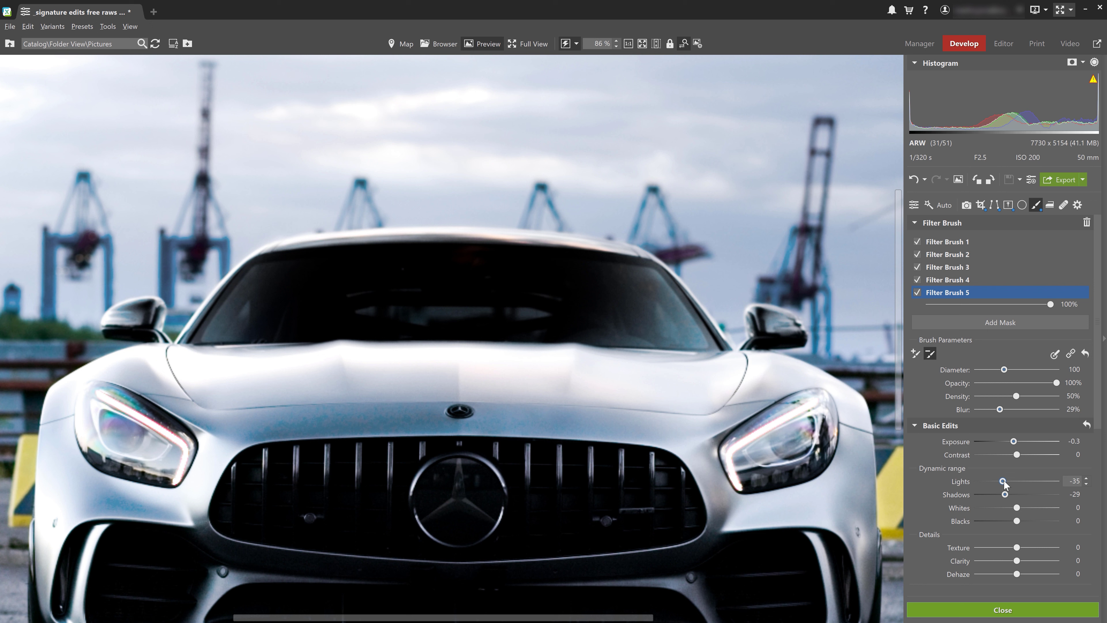
pyautogui.moveTo(1004, 482); pyautogui.dragTo(1009, 483)
pyautogui.moveTo(1018, 548); pyautogui.dragTo(1003, 547)
pyautogui.scroll(-3, 581, 389)
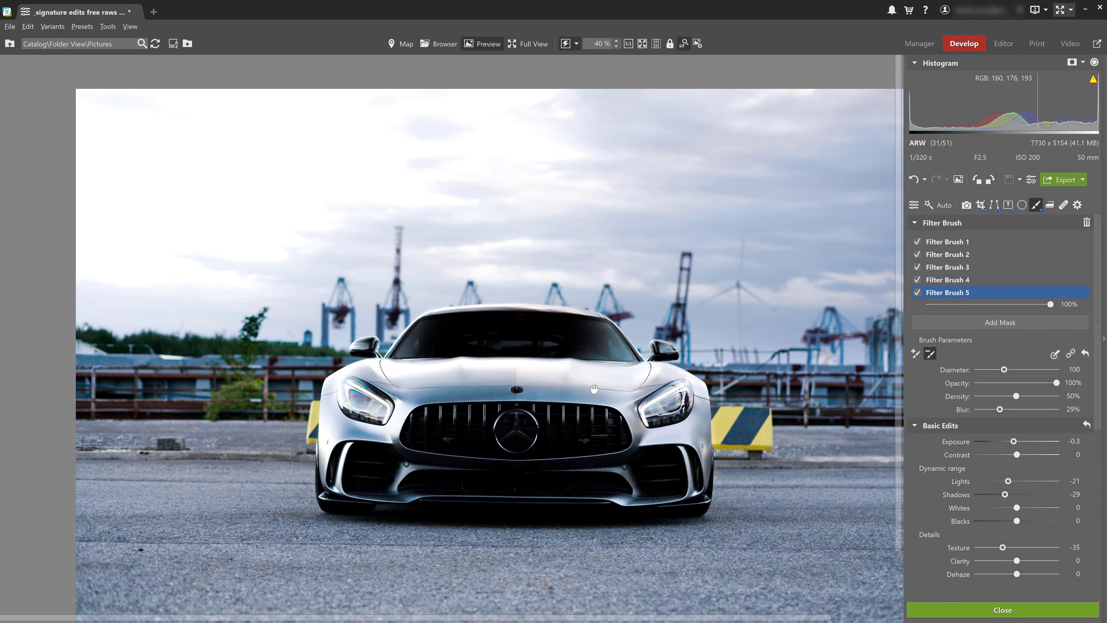
pyautogui.moveTo(595, 389); pyautogui.dragTo(554, 374)
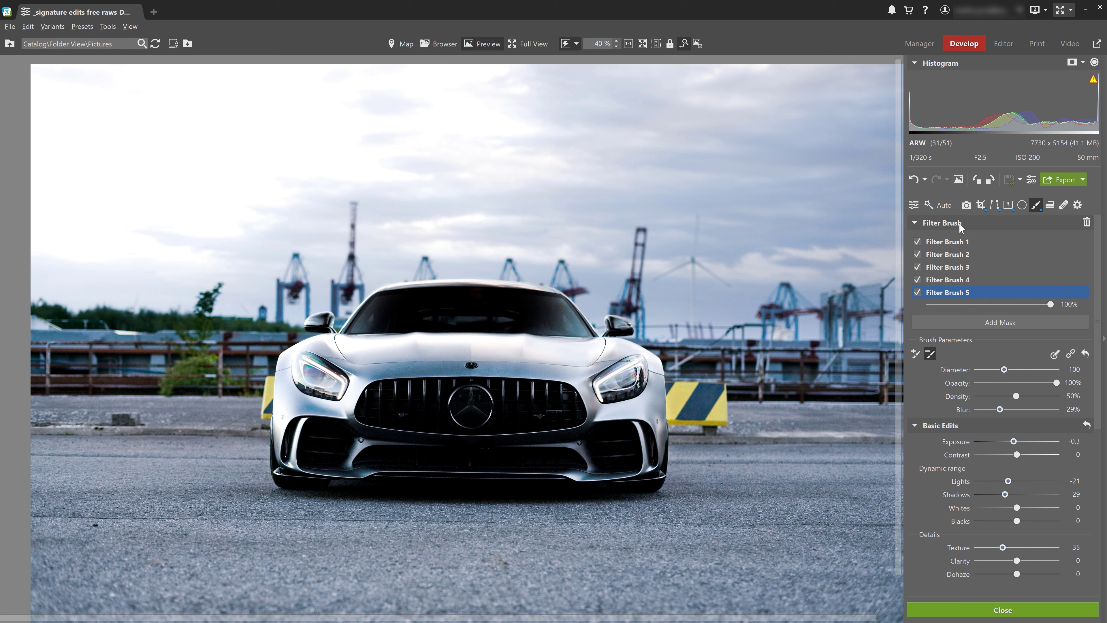
# Duplicate Filter Brush 1 and reset the copy's adjustments to zero
pyautogui.click(965, 247)
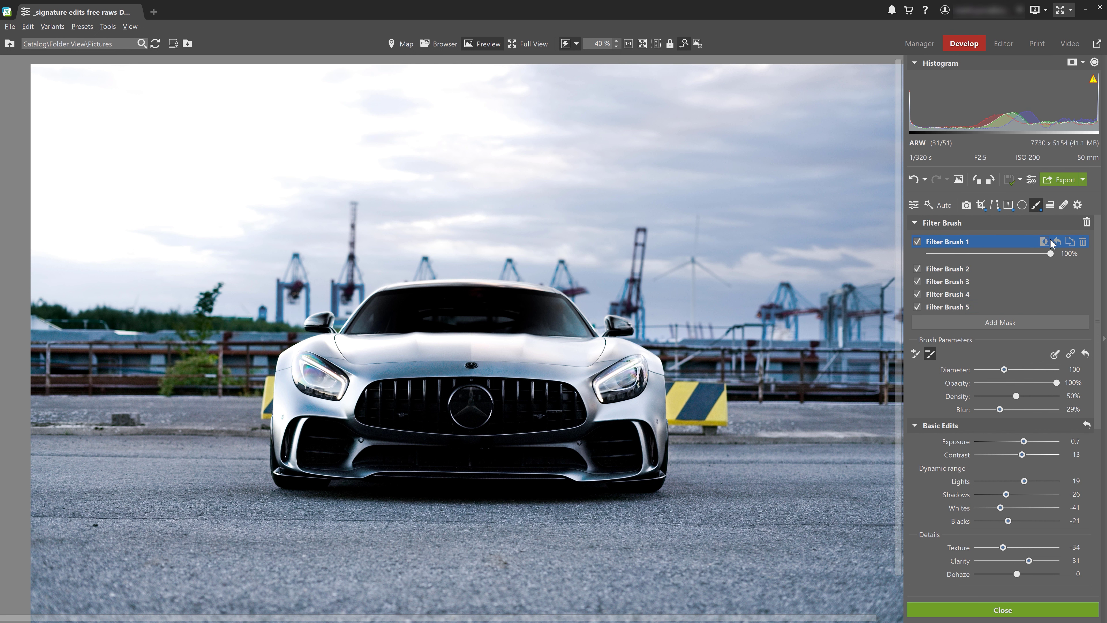
pyautogui.click(1070, 241)
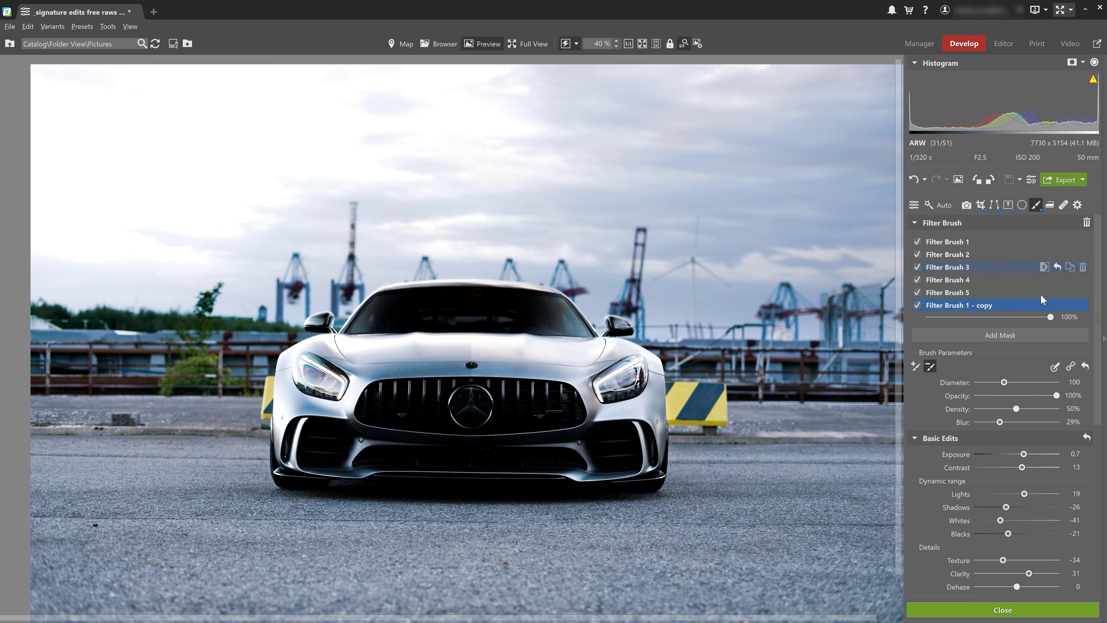
pyautogui.click(1056, 304)
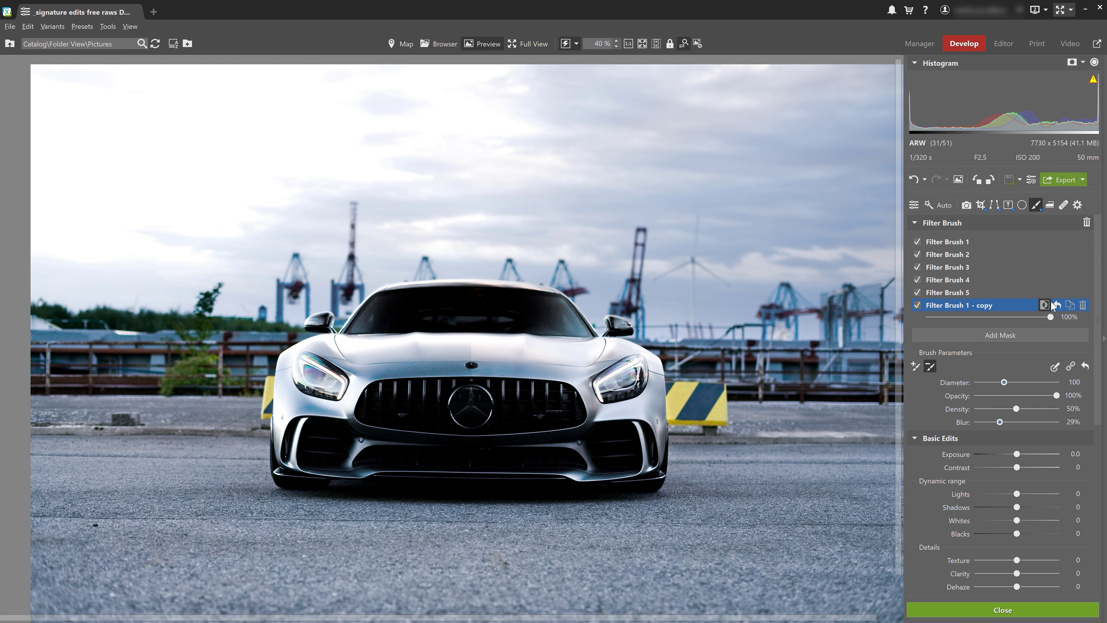
# Desaturate the green Color Shift range to -52 and lower overall saturation
pyautogui.scroll(-3, 937, 480)
pyautogui.scroll(-3, 924, 488)
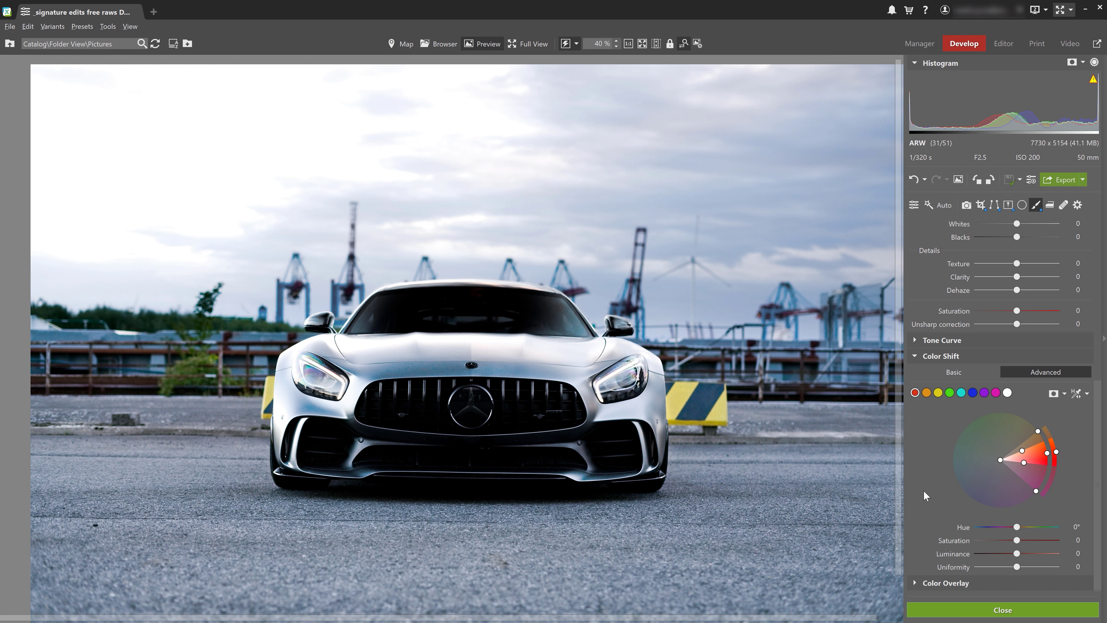
pyautogui.click(950, 393)
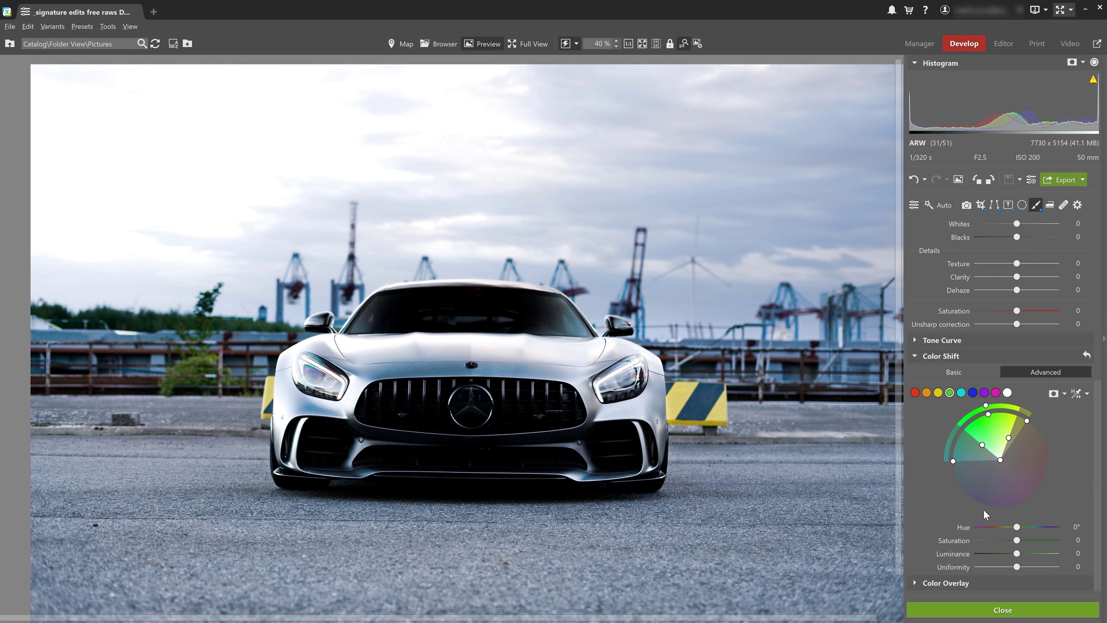
pyautogui.moveTo(1019, 540); pyautogui.dragTo(991, 538)
pyautogui.moveTo(1018, 311); pyautogui.dragTo(1011, 311)
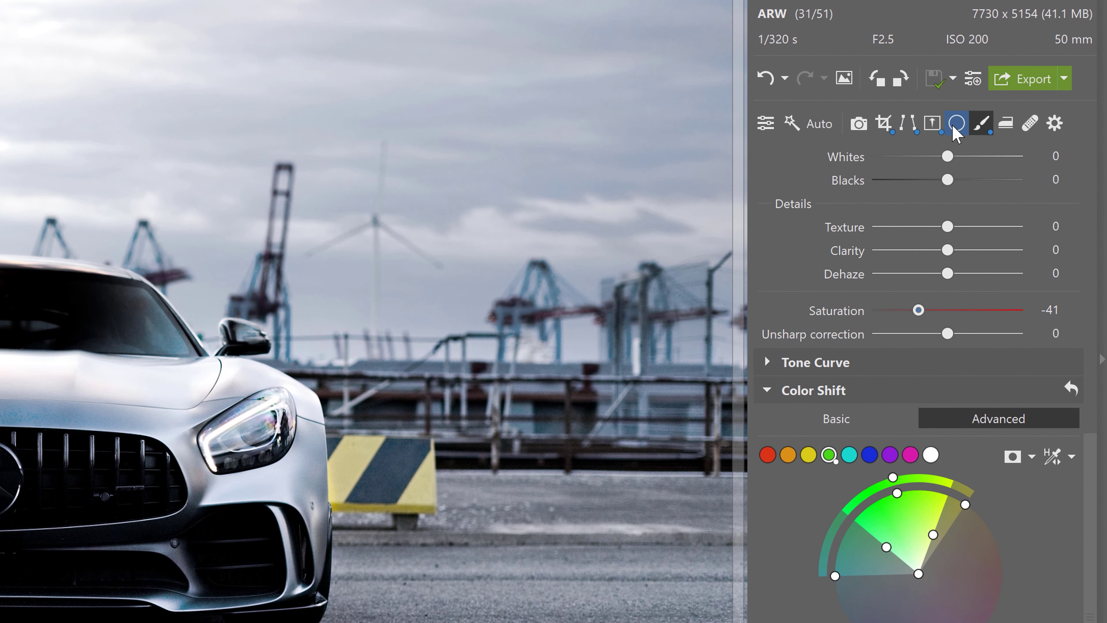
# Draw a radial ellipse around the car's front, gradient width 100, and duplicate it
pyautogui.click(956, 124)
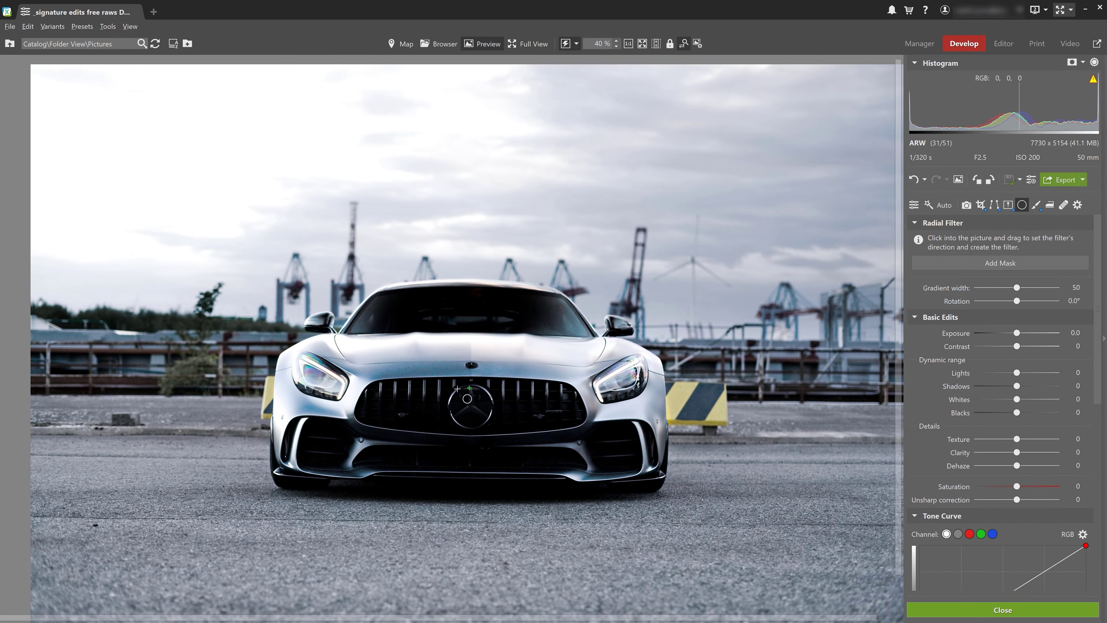
pyautogui.moveTo(477, 387); pyautogui.dragTo(266, 267)
pyautogui.moveTo(477, 387); pyautogui.dragTo(466, 397)
pyautogui.moveTo(1037, 298); pyautogui.dragTo(1060, 297)
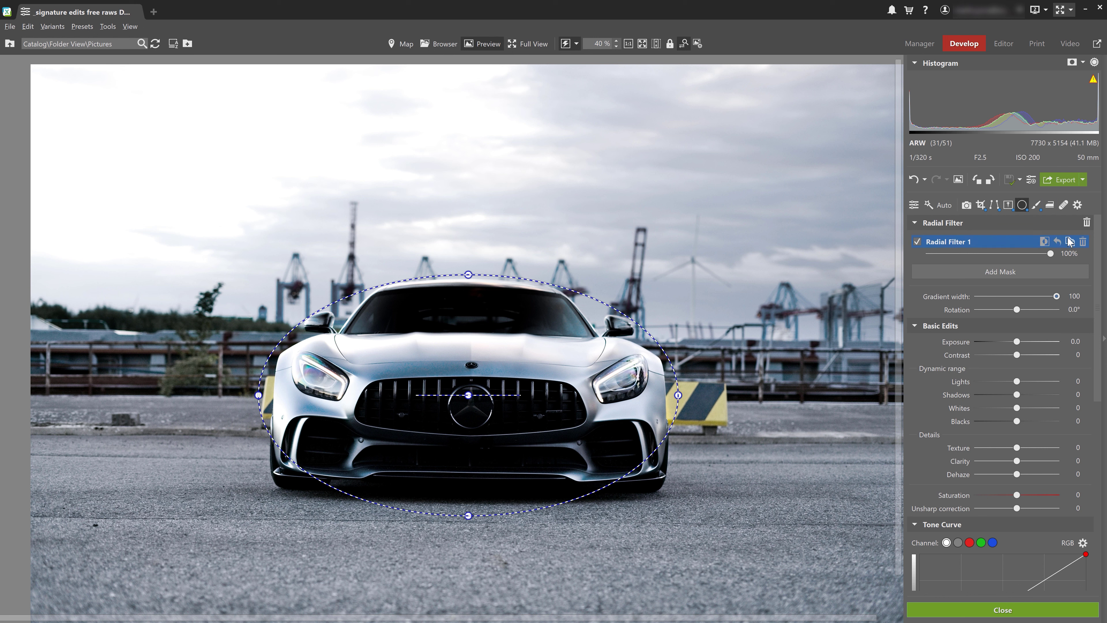
pyautogui.click(1071, 241)
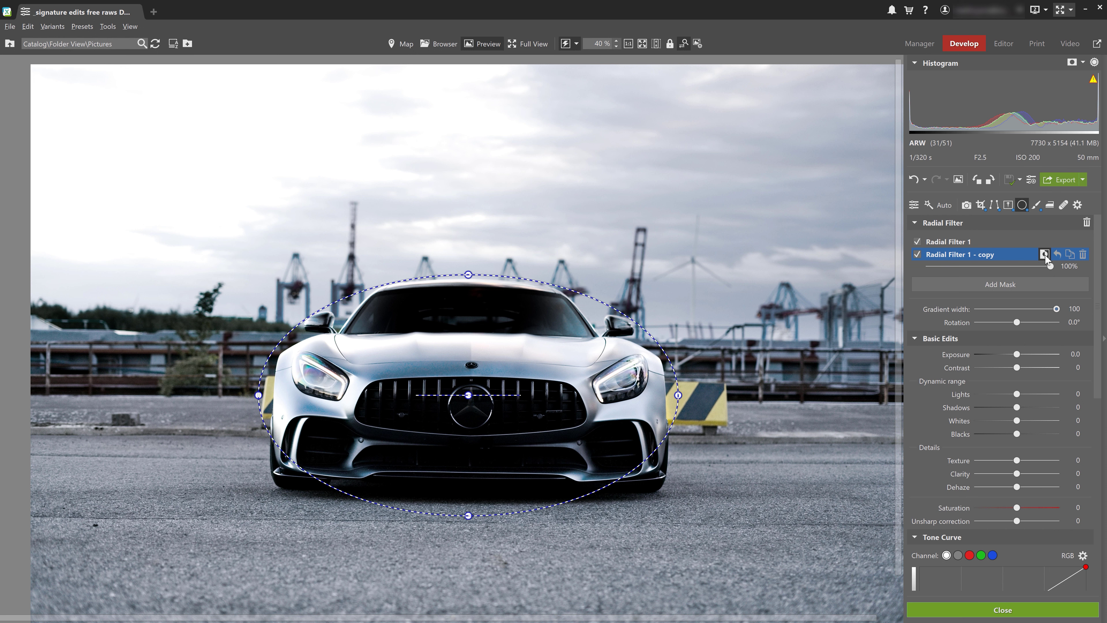
# On the radial copy, lower exposure, set contrast 17, lift shadows, and reduce clarity
pyautogui.moveTo(1016, 356); pyautogui.dragTo(1009, 357)
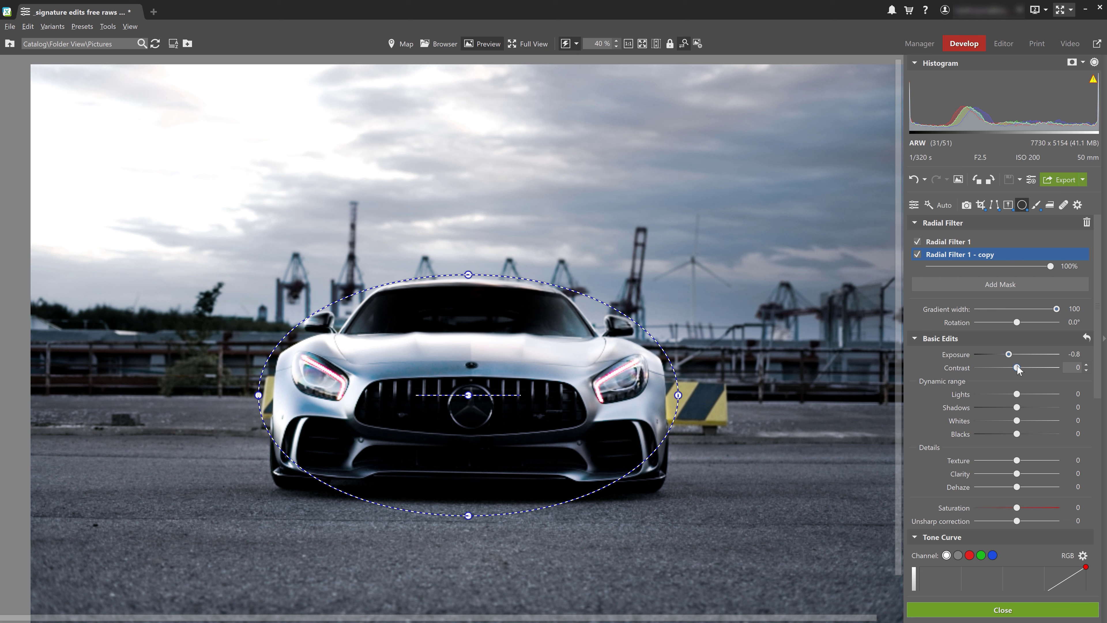
pyautogui.moveTo(1022, 369); pyautogui.dragTo(1026, 369)
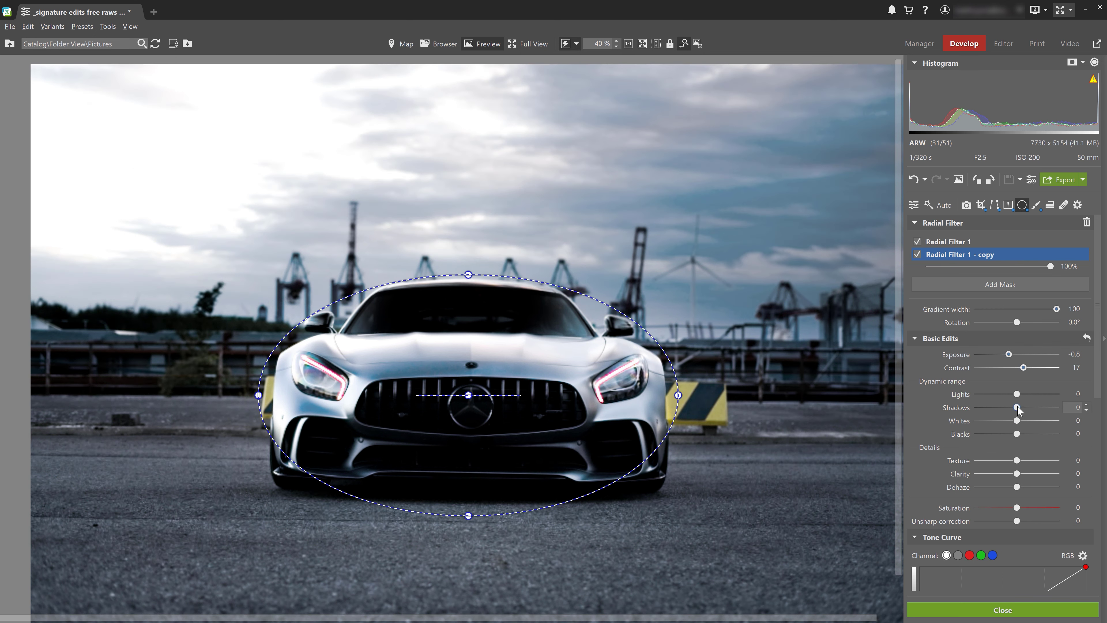
pyautogui.moveTo(1018, 408); pyautogui.dragTo(1027, 408)
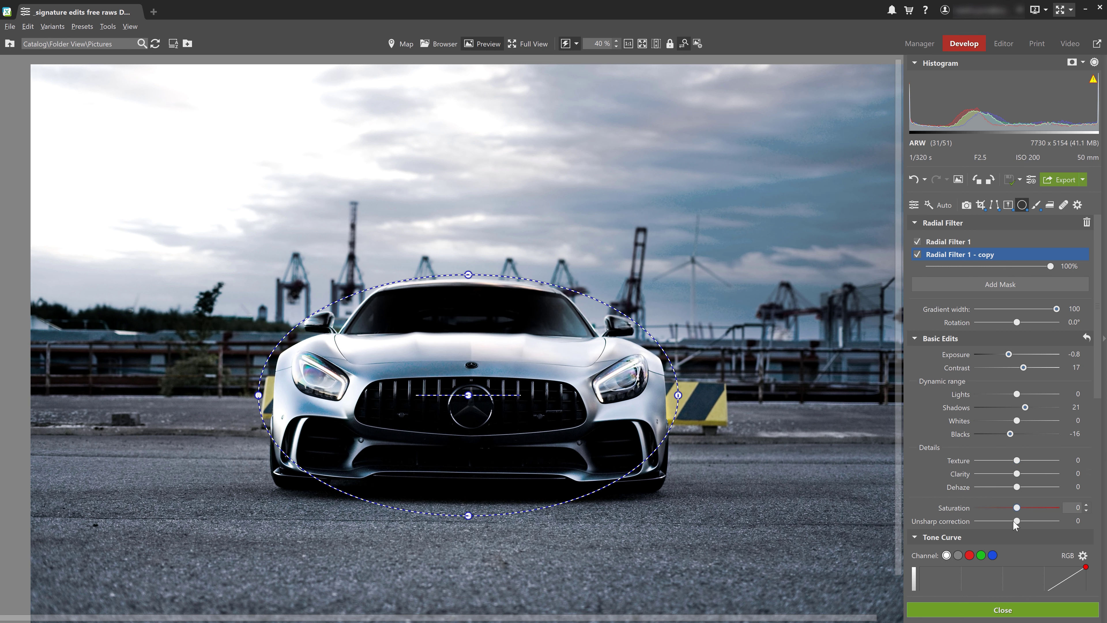
pyautogui.moveTo(1017, 474); pyautogui.dragTo(1005, 475)
# Set the copy's dehaze to -29 and exposure to -1.2, disabling Radial Filter 1
pyautogui.click(965, 242)
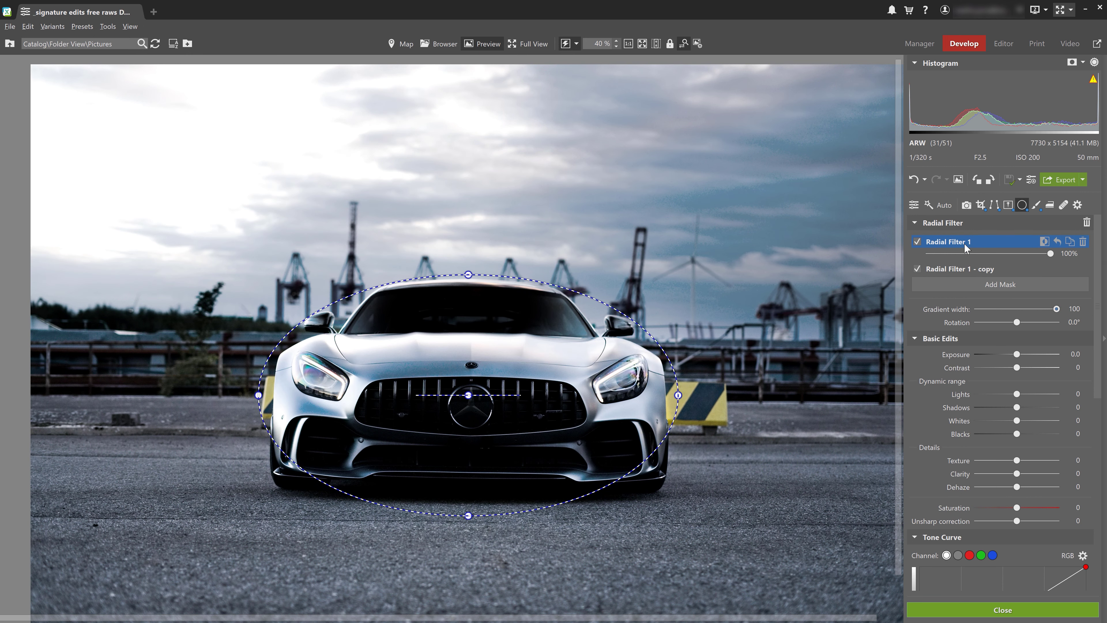
pyautogui.moveTo(1017, 355); pyautogui.dragTo(1020, 367)
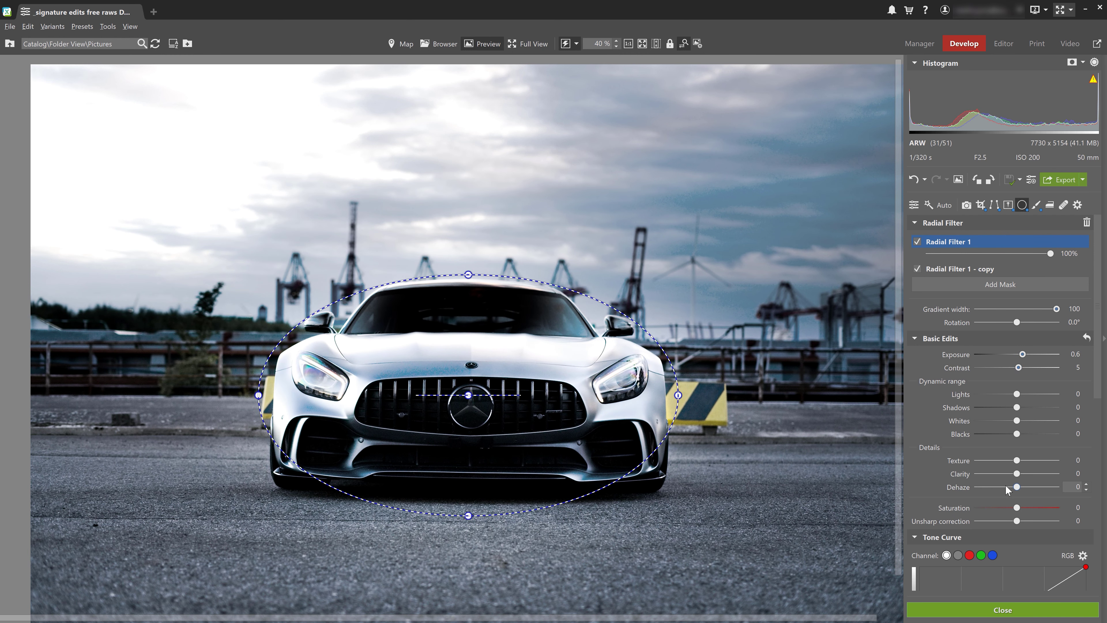
pyautogui.moveTo(1017, 487); pyautogui.dragTo(1025, 487)
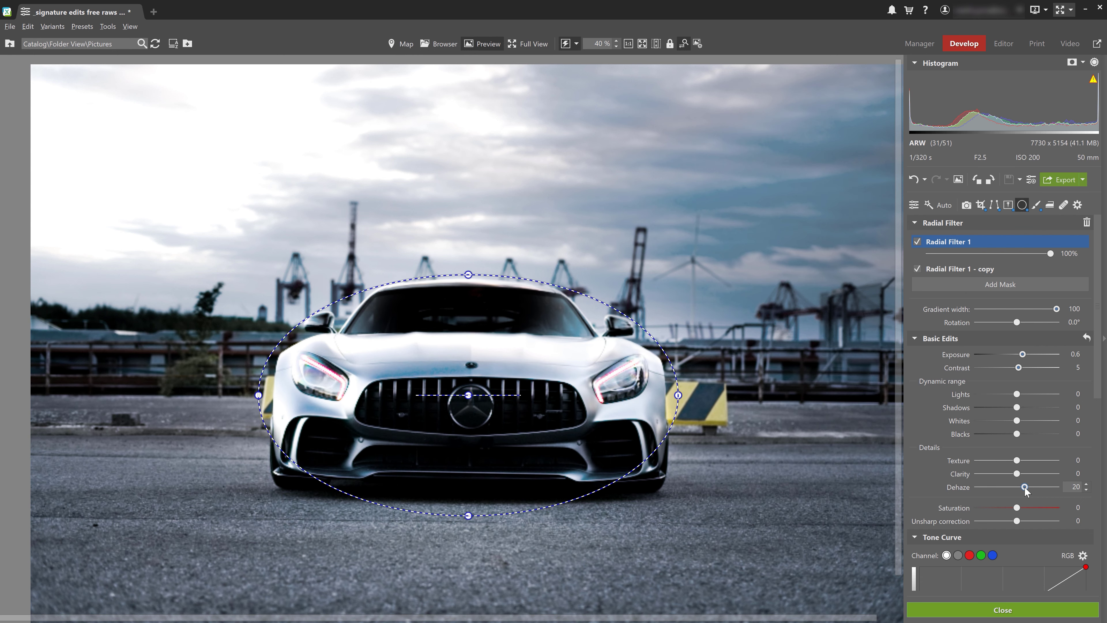
pyautogui.click(1045, 269)
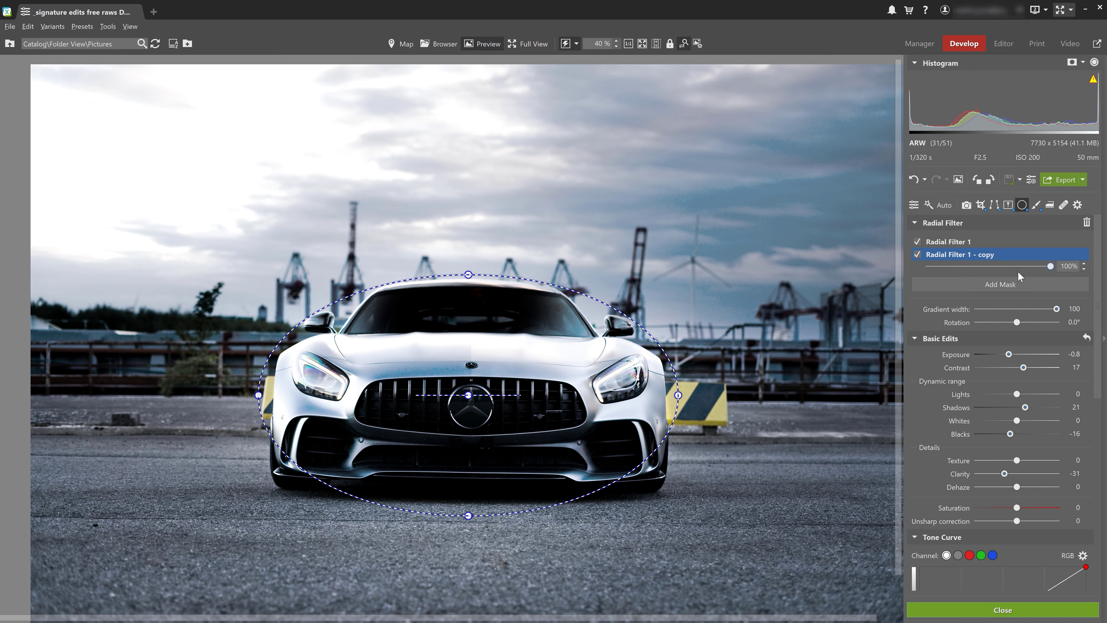
pyautogui.moveTo(1018, 487); pyautogui.dragTo(1006, 488)
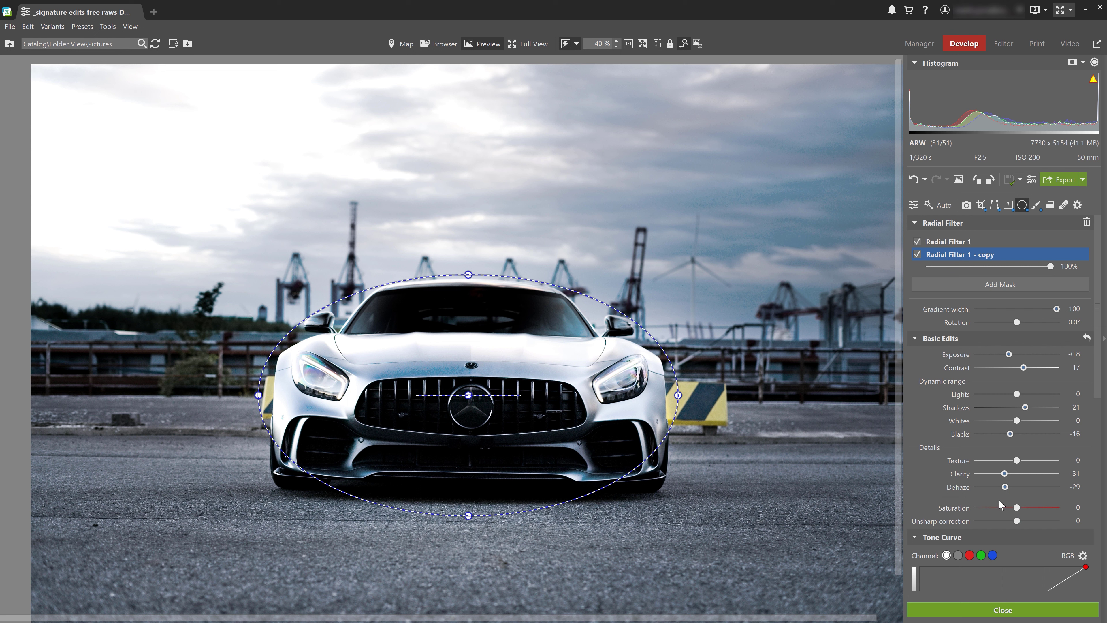
pyautogui.click(918, 241)
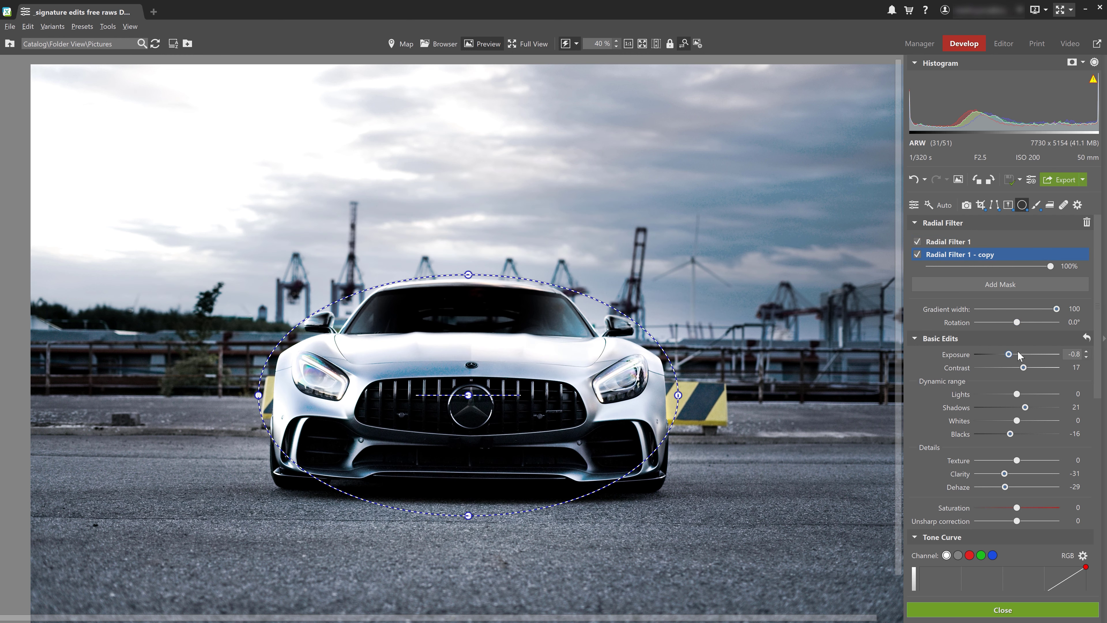
pyautogui.moveTo(1009, 354); pyautogui.dragTo(1005, 354)
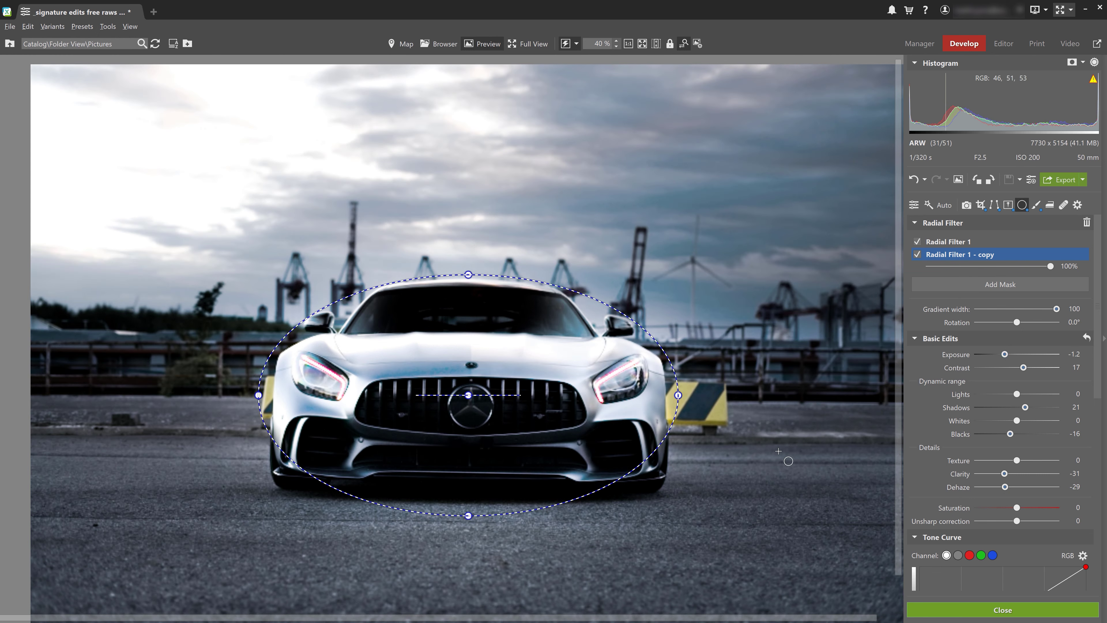
# Close the radial filter settings and toggle Show Original twice to compare before and after
pyautogui.click(949, 611)
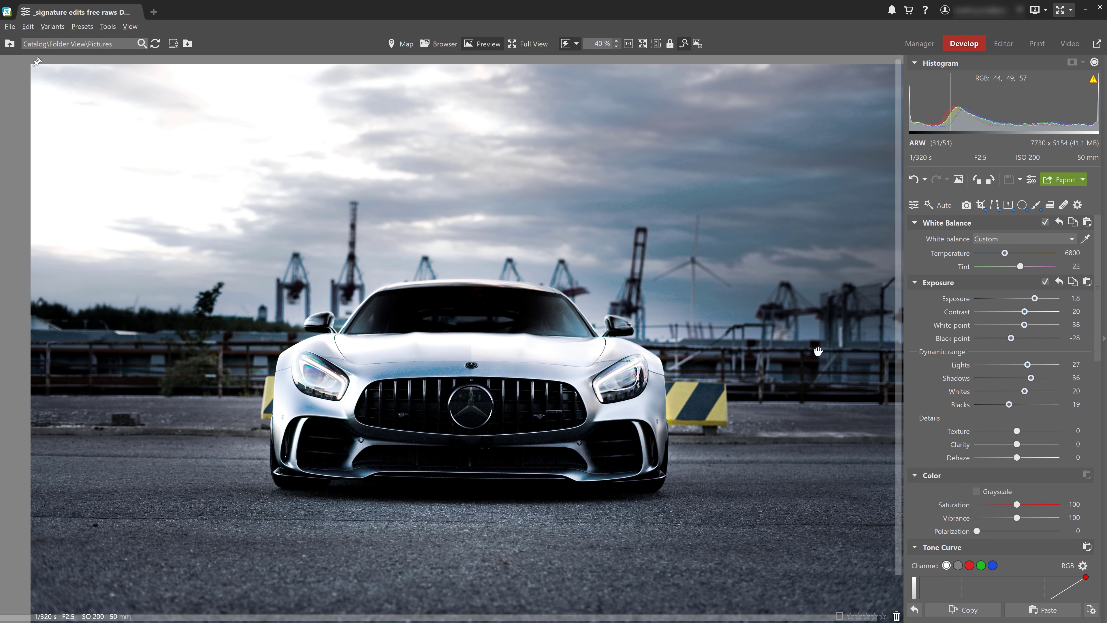
pyautogui.click(959, 179)
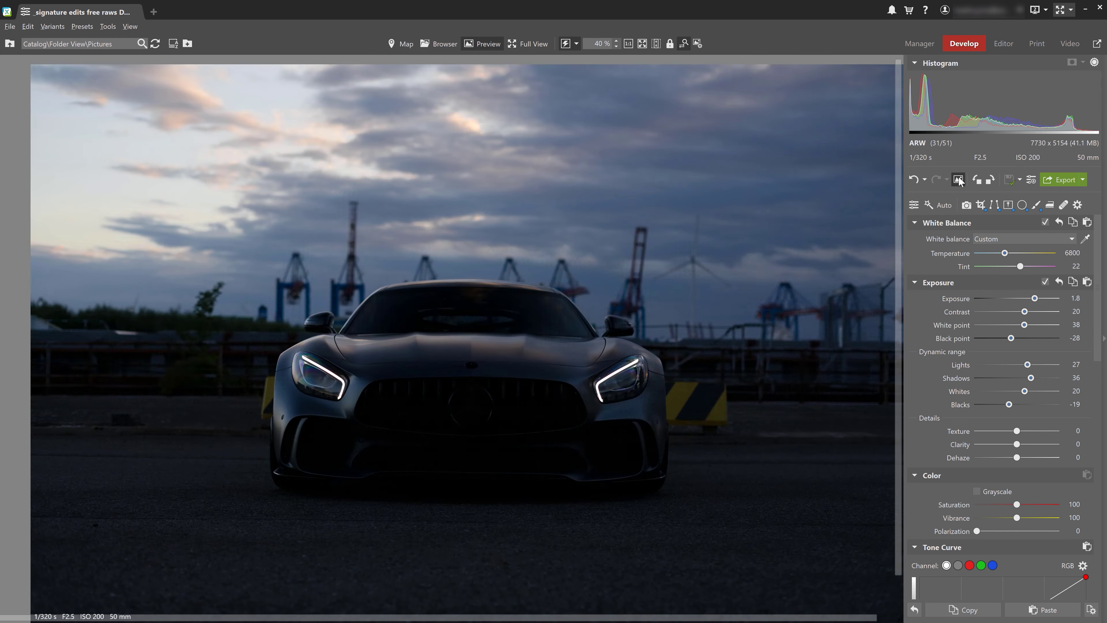
pyautogui.click(958, 180)
pyautogui.click(959, 180)
pyautogui.click(959, 180)
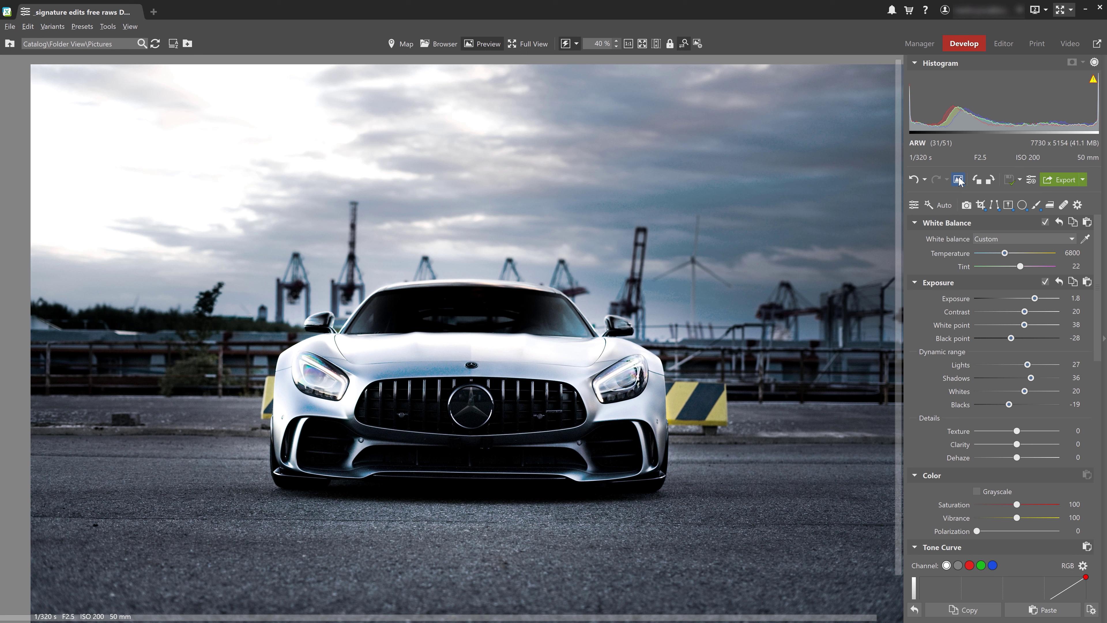
# Export the photo as a JPEG at quality 100
pyautogui.click(1069, 180)
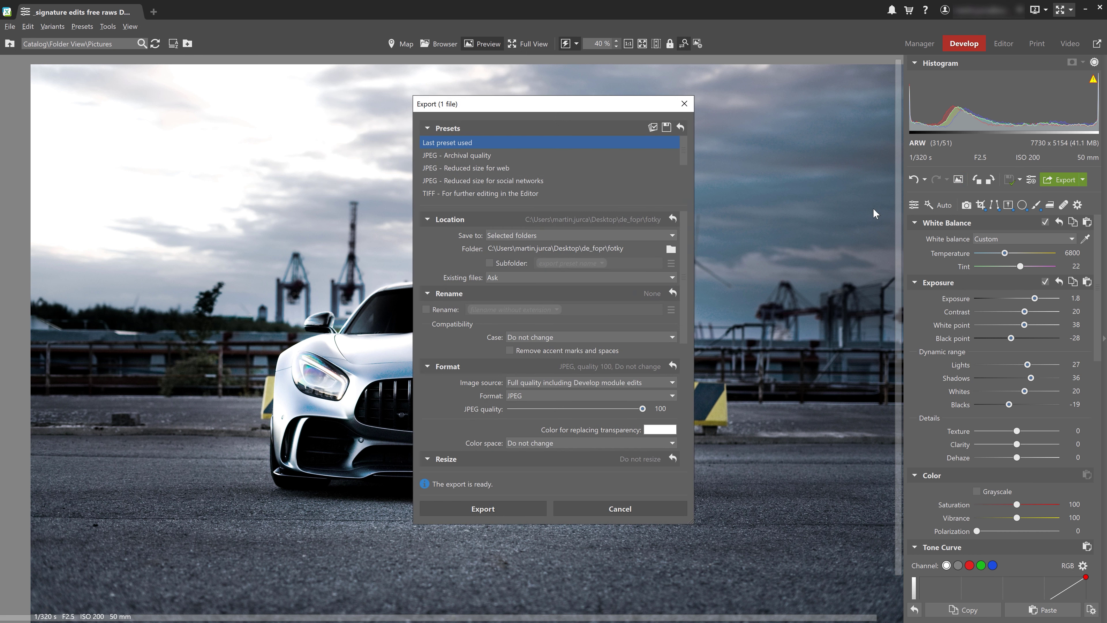
pyautogui.click(459, 511)
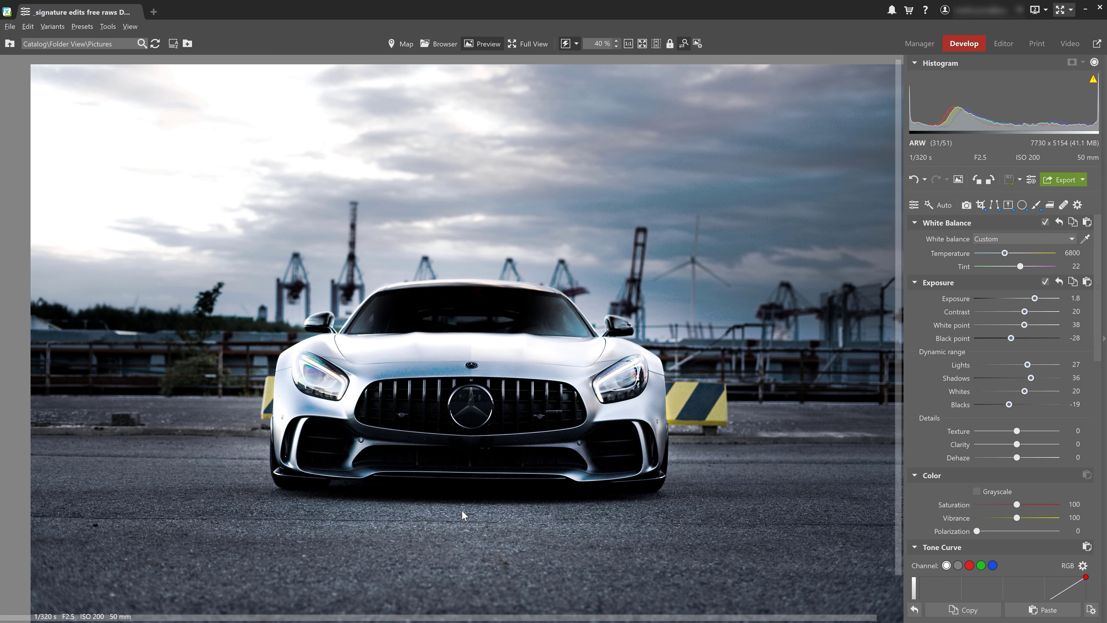